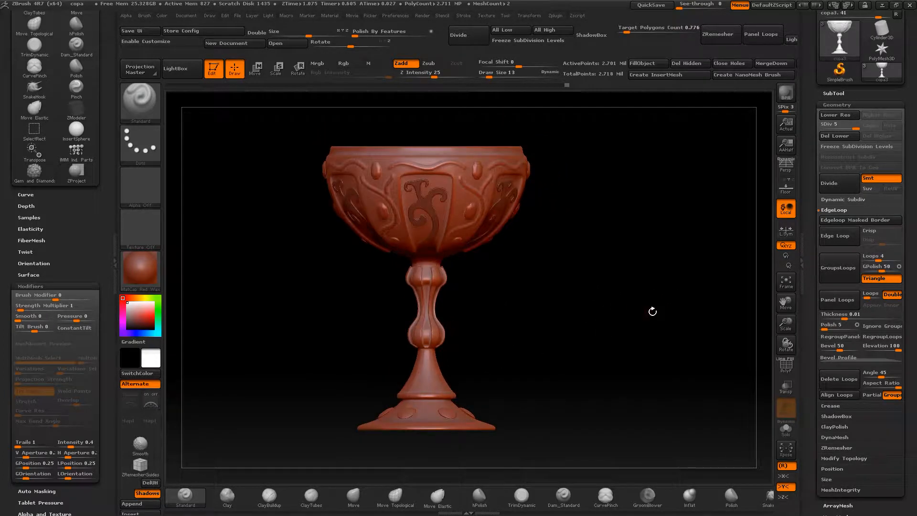
Set the Standard brush's draw size to 10 and sculpt a fine line beside the vine relief on the bowl's front.
left_click_drag(651, 262, 657, 290)
left_click_drag(786, 325, 702, 360)
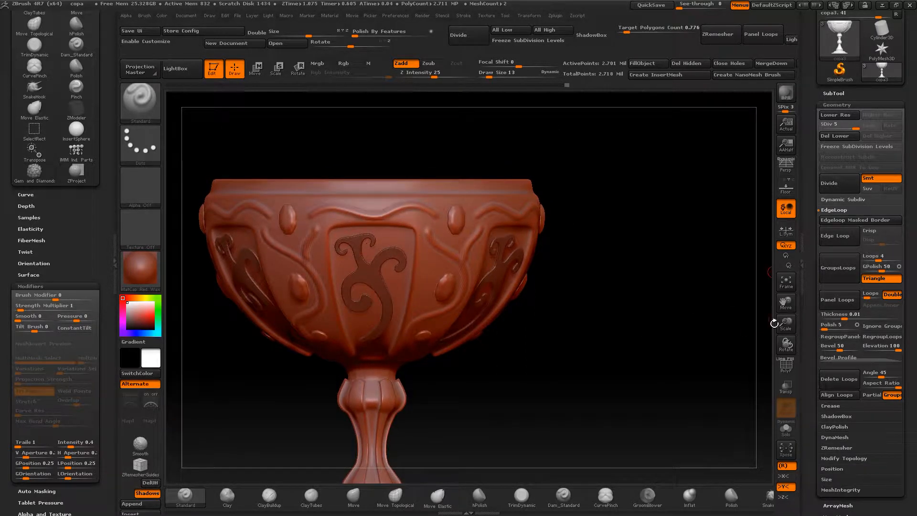
left_click_drag(785, 325, 721, 342)
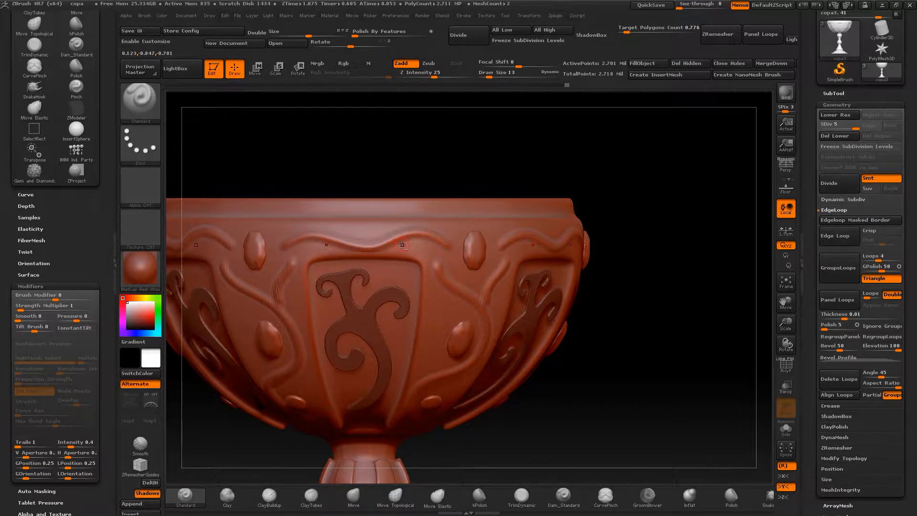
mouse_move(404, 246)
left_mouse_down()
mouse_move(440, 245)
mouse_move(409, 247)
mouse_move(431, 247)
left_mouse_up()
key("ctrl+z")
key("ctrl+z")
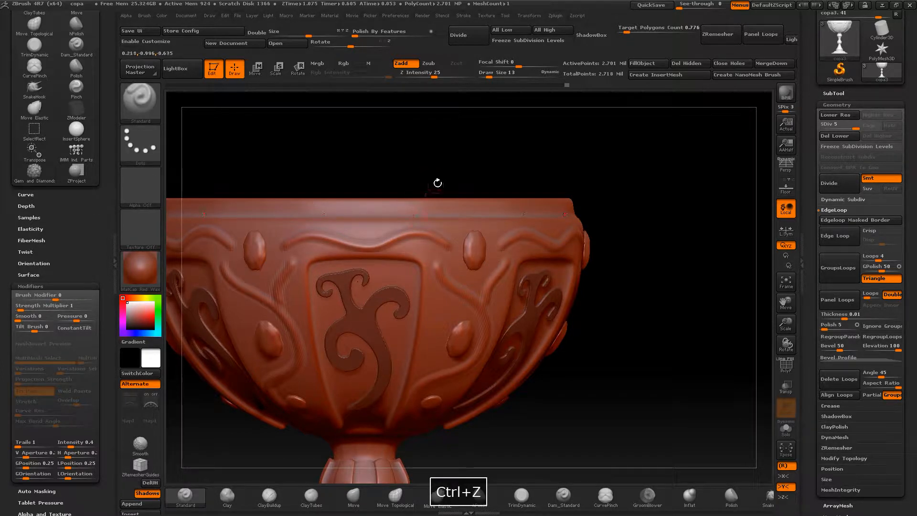
key("space")
left_click(403, 162)
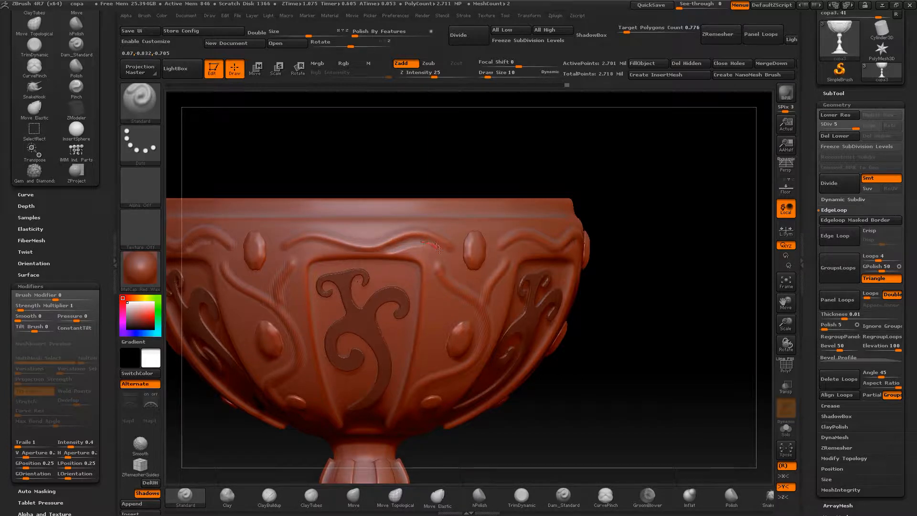
left_click_drag(451, 257, 460, 262)
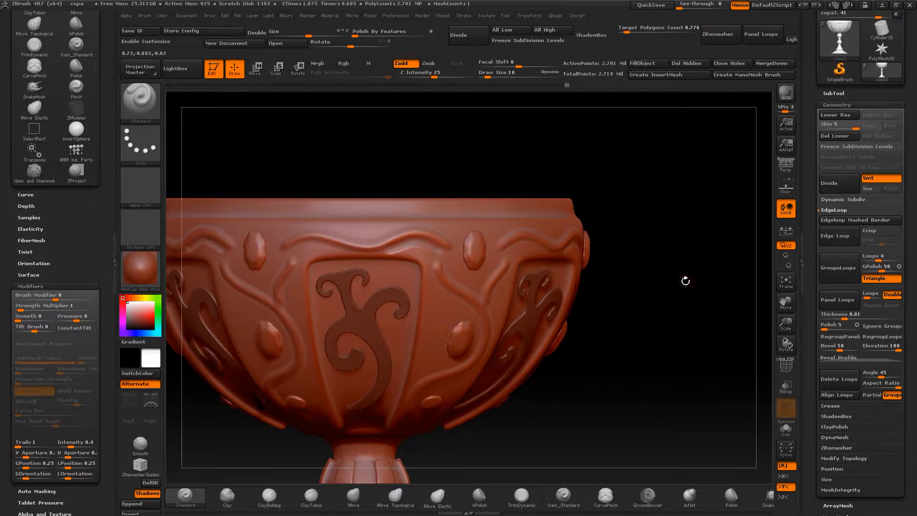
Carve grooves along the Y-shaped vine branches between two scroll panels on the bowl.
left_click_drag(686, 281, 647, 236)
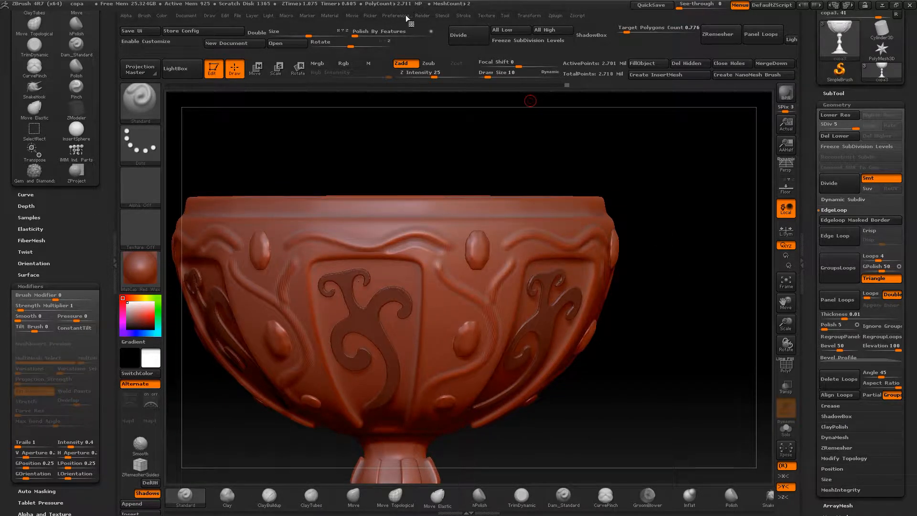
left_click(466, 16)
key("alt")
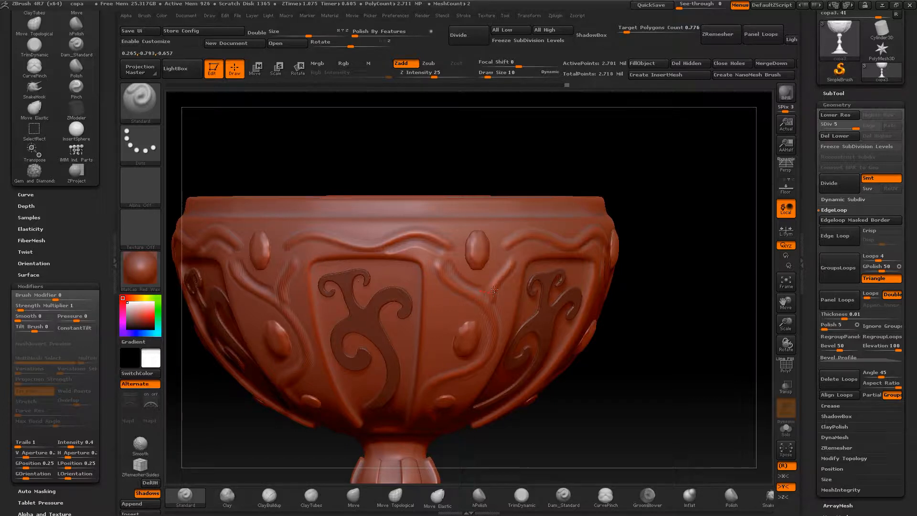
key("alt")
left_click_drag(617, 329, 585, 253, "alt")
left_click_drag(597, 288, 640, 317, "alt")
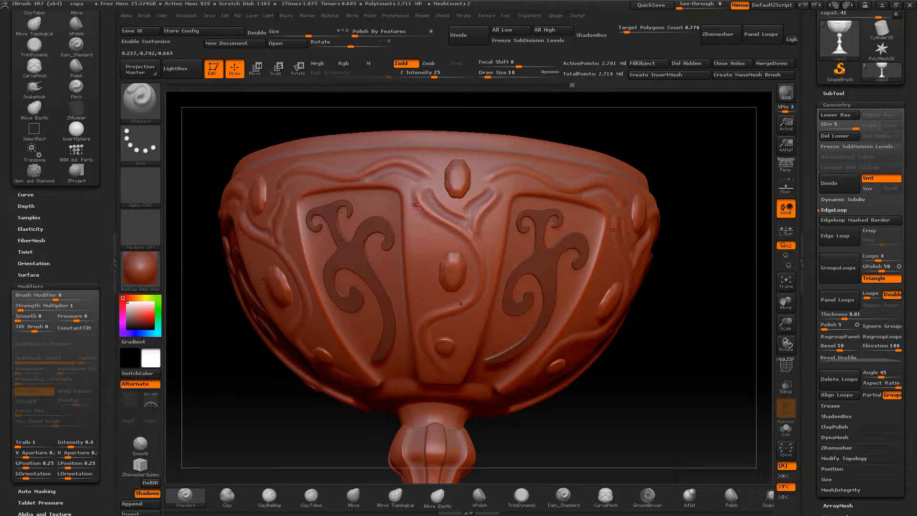
key("alt")
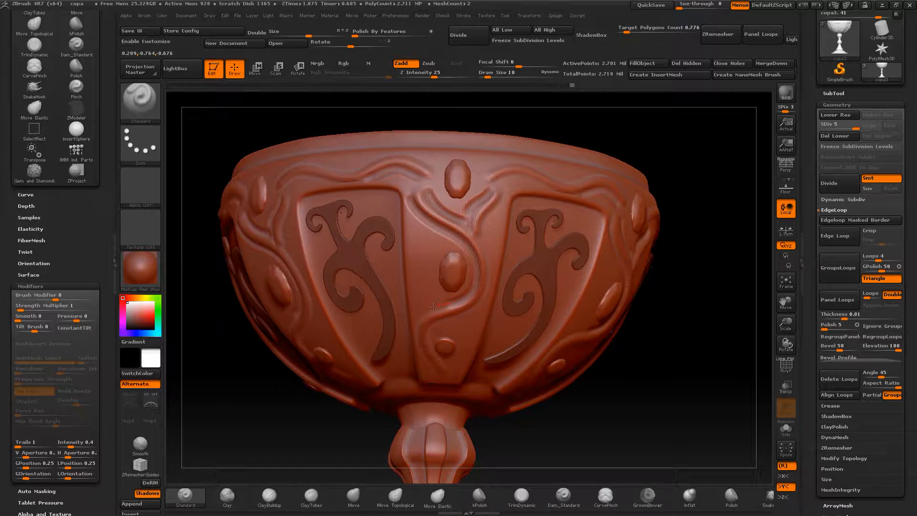
Carve parallel grooves along the S-shaped vine down to the small lower stud, undoing the first stroke around the stud.
left_click_drag(635, 381, 626, 345, "alt")
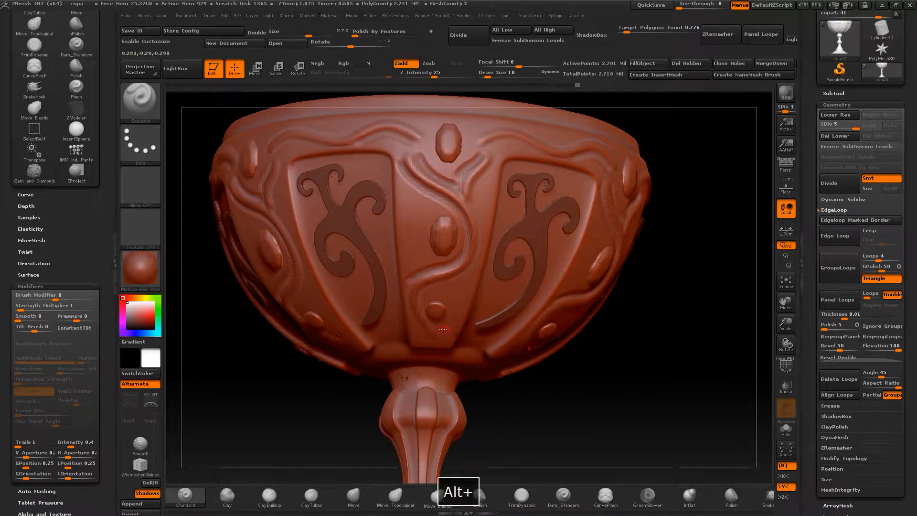
left_click_drag(437, 323, 430, 312, "alt")
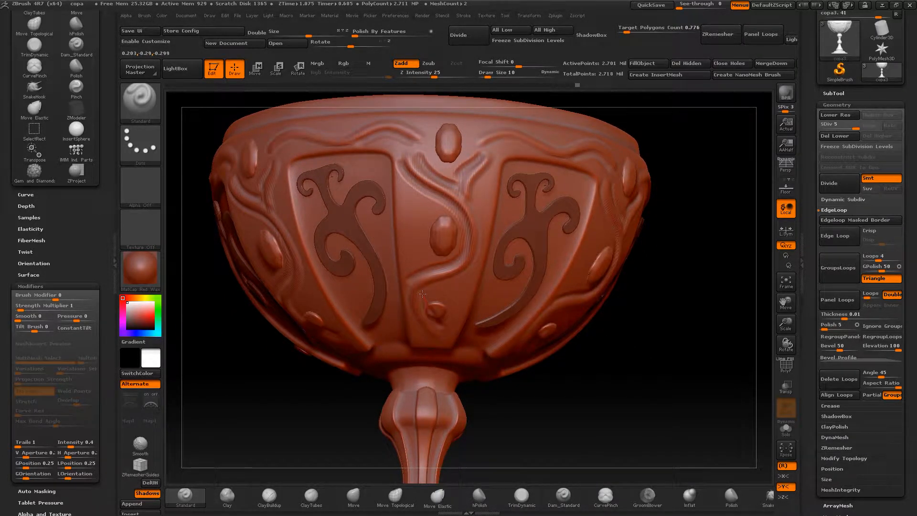
key("ctrl+z")
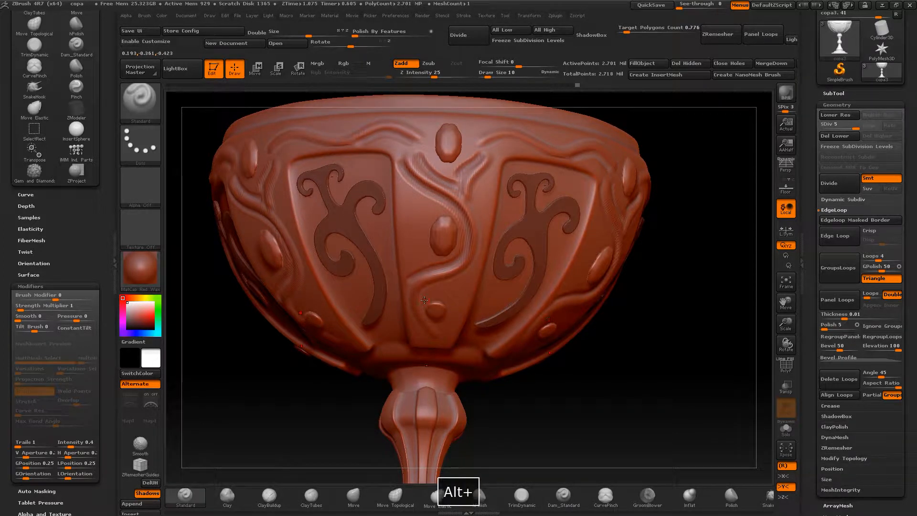
left_click_drag(428, 286, 437, 281, "alt")
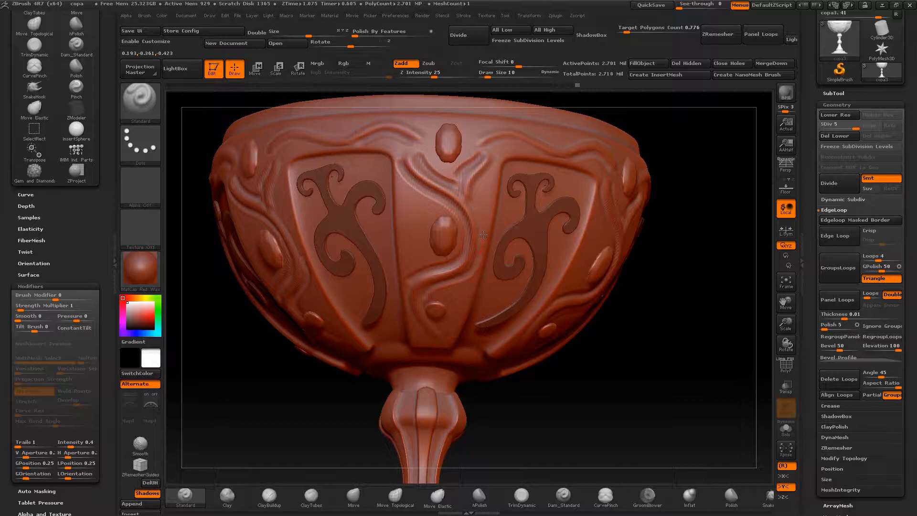
left_click_drag(474, 198, 473, 185)
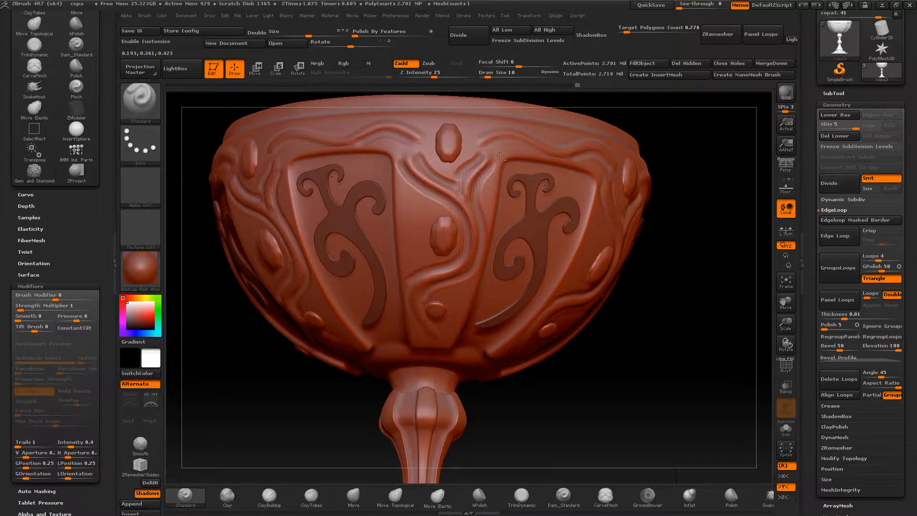
Sculpt wavy parallel lines above the scroll panels just below the bowl's rim, undoing the unwanted last stroke.
left_click_drag(621, 393, 623, 412)
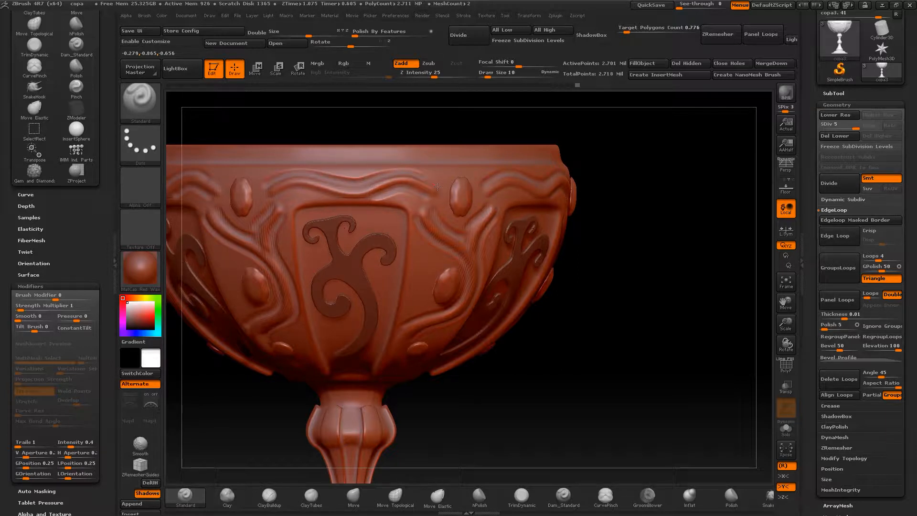
left_click_drag(589, 345, 589, 364)
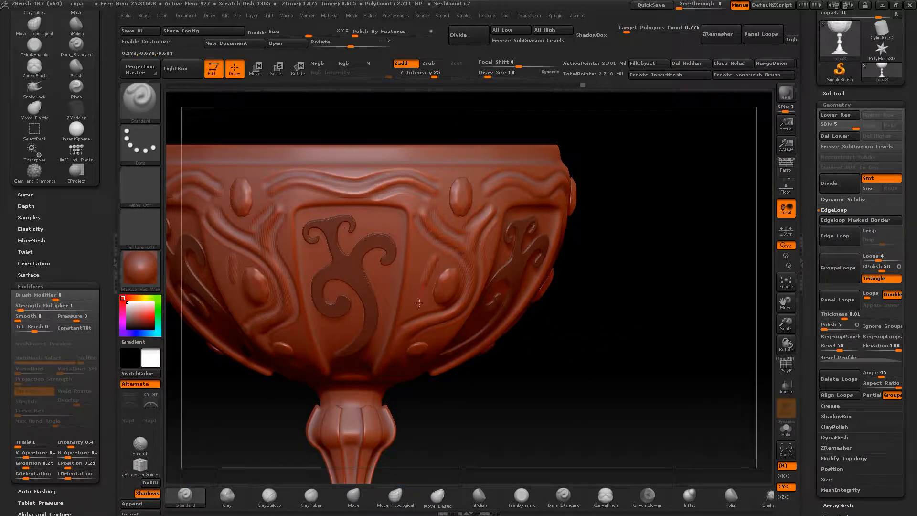
key("ctrl+z")
left_click_drag(547, 377, 573, 356)
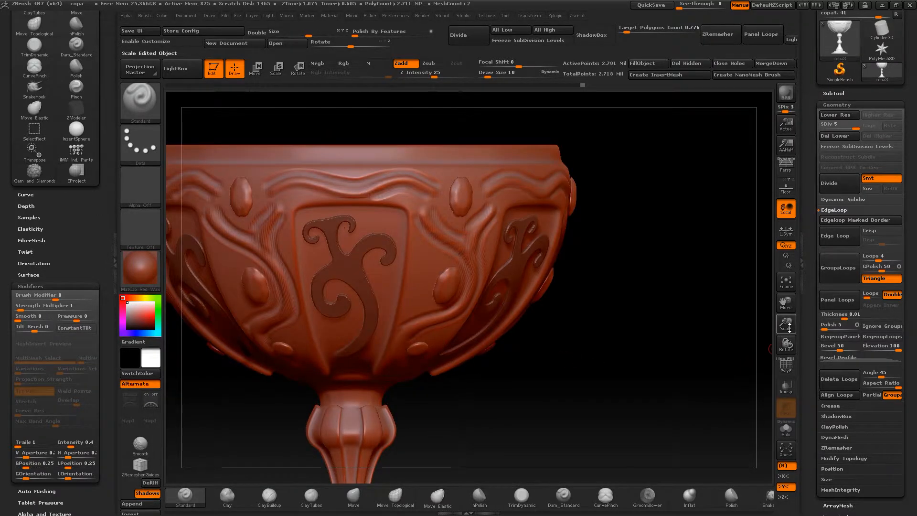
Carve concentric curved grooves around the small round stud near the bowl's underside.
left_click_drag(786, 323, 719, 291)
left_click_drag(601, 338, 625, 317)
left_click_drag(785, 324, 759, 387)
left_click_drag(625, 356, 623, 295)
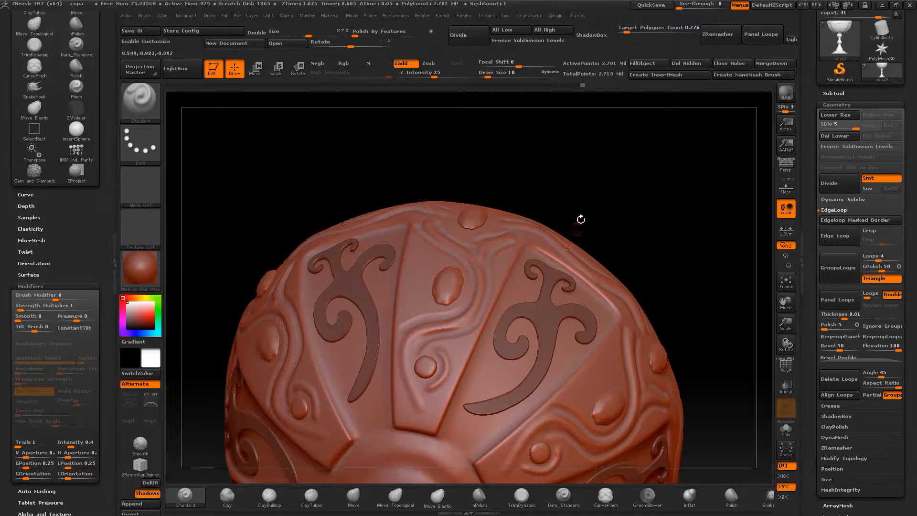
left_click_drag(584, 178, 625, 330)
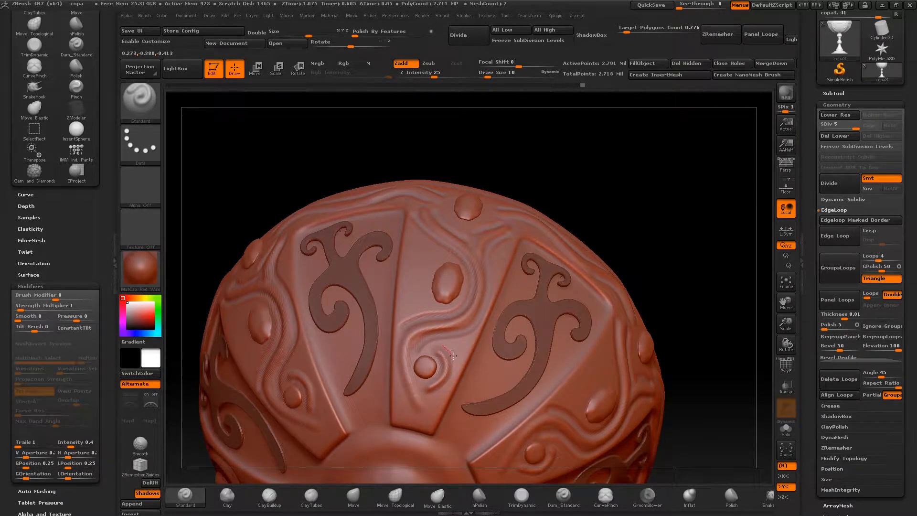
key("ctrl+z")
left_click_drag(442, 344, 451, 352, "alt")
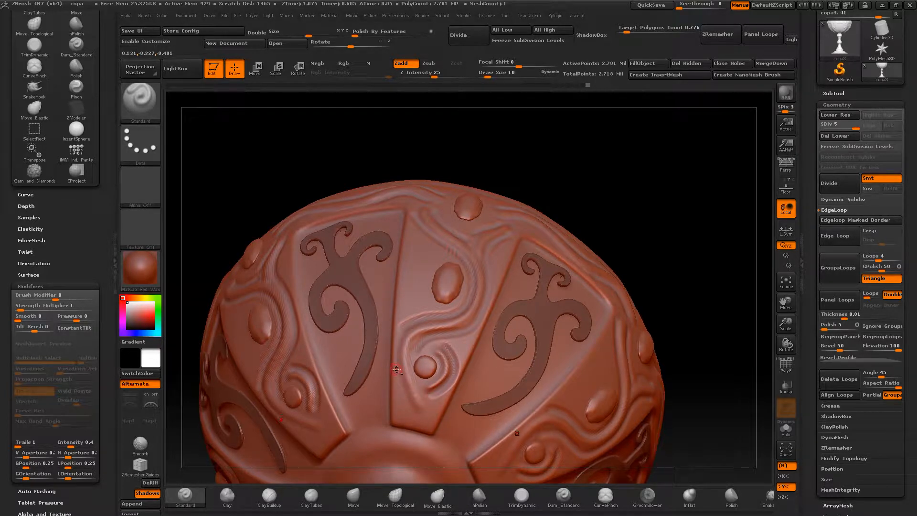
key("alt")
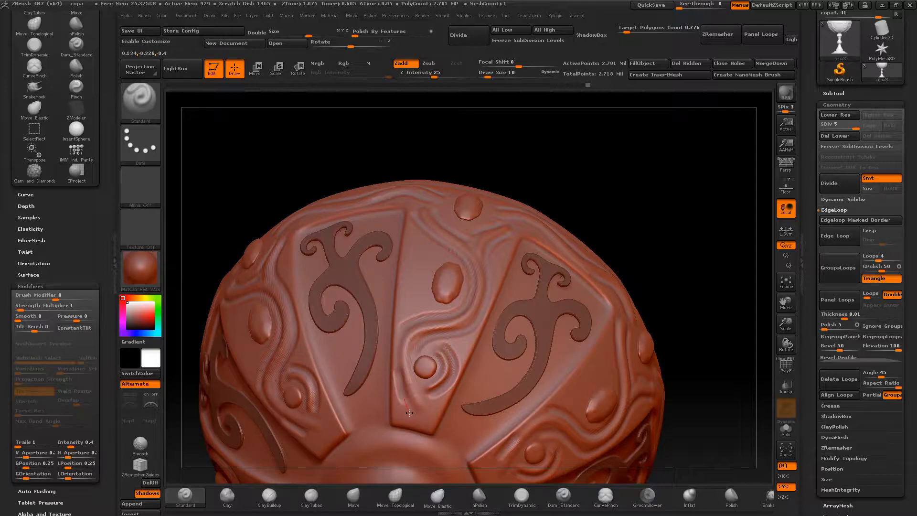
Refine the grooves between the oval gem and the lower round stud, and smooth the vine detail there.
left_click_drag(669, 382, 645, 259)
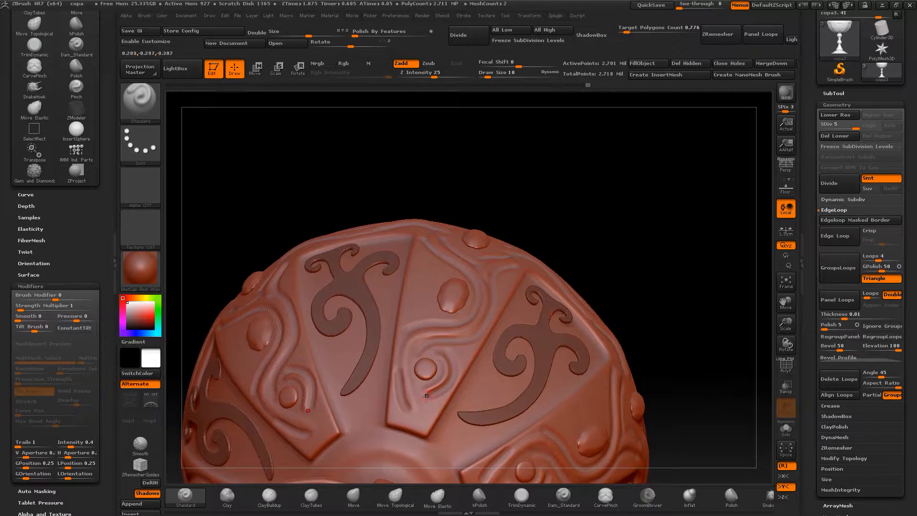
key("alt")
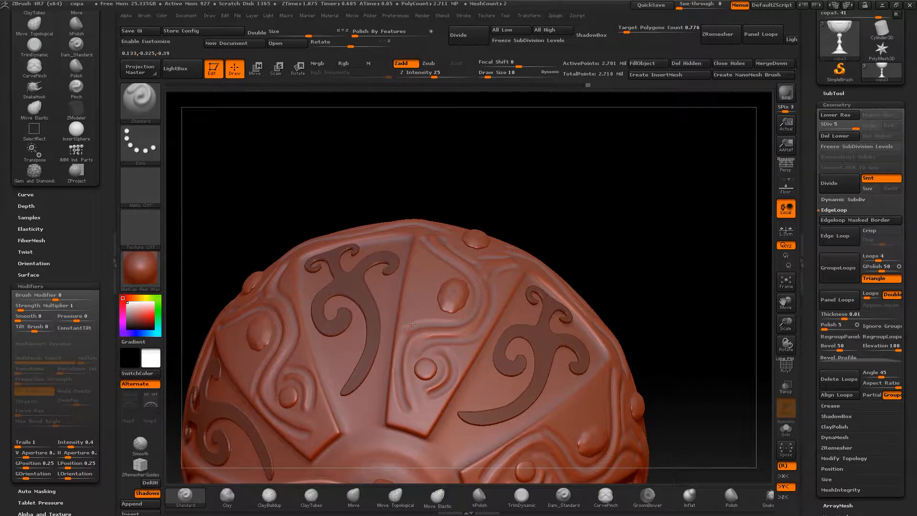
left_click_drag(625, 234, 524, 272)
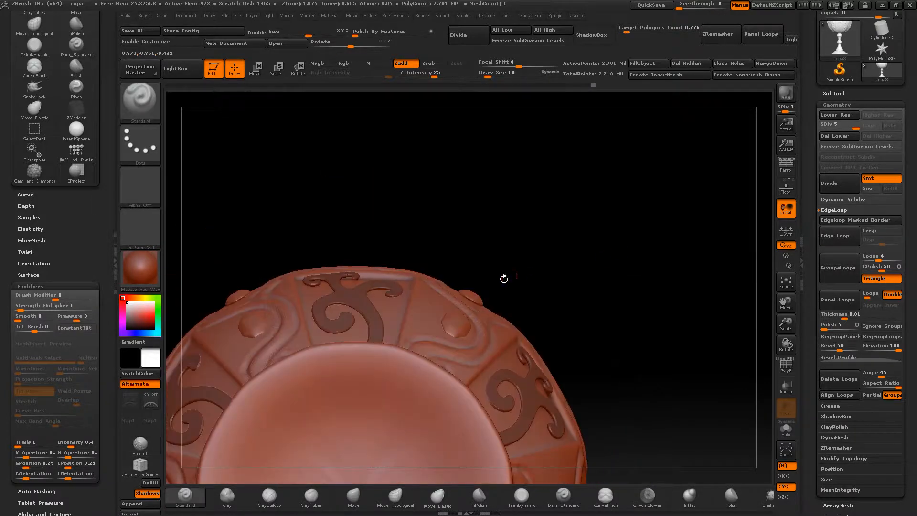
left_click_drag(520, 231, 506, 191)
left_click_drag(469, 328, 444, 333)
key("shift")
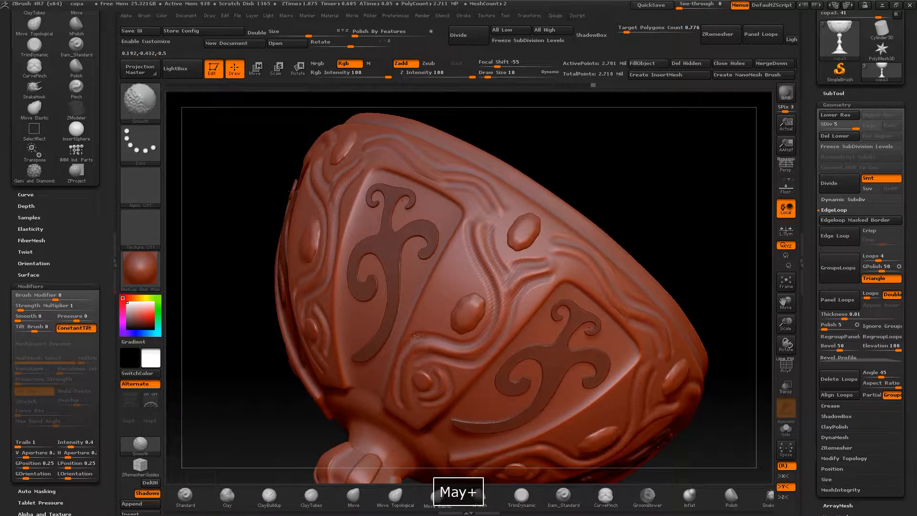
Carve curved grooves around the middle oval gem between the scroll panels.
mouse_move(637, 177)
left_mouse_down()
mouse_move(668, 183)
mouse_move(677, 322)
left_mouse_up()
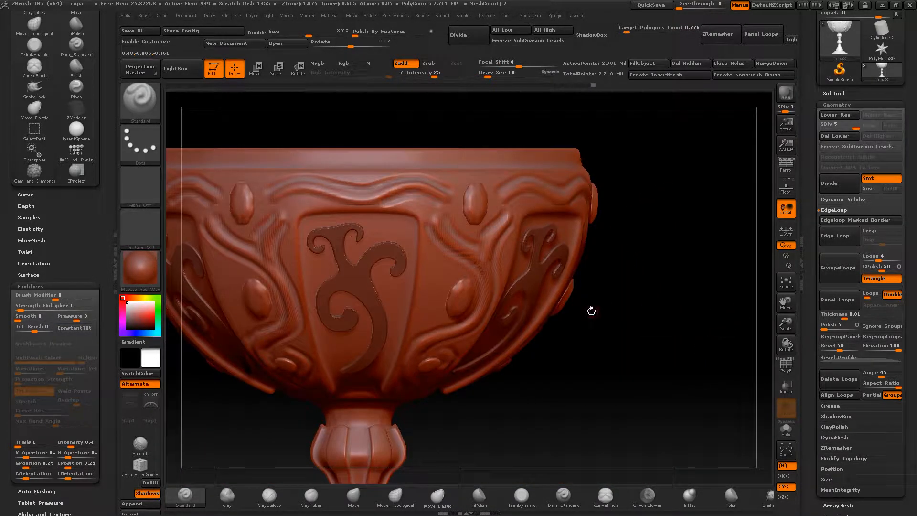
left_click_drag(619, 324, 669, 340)
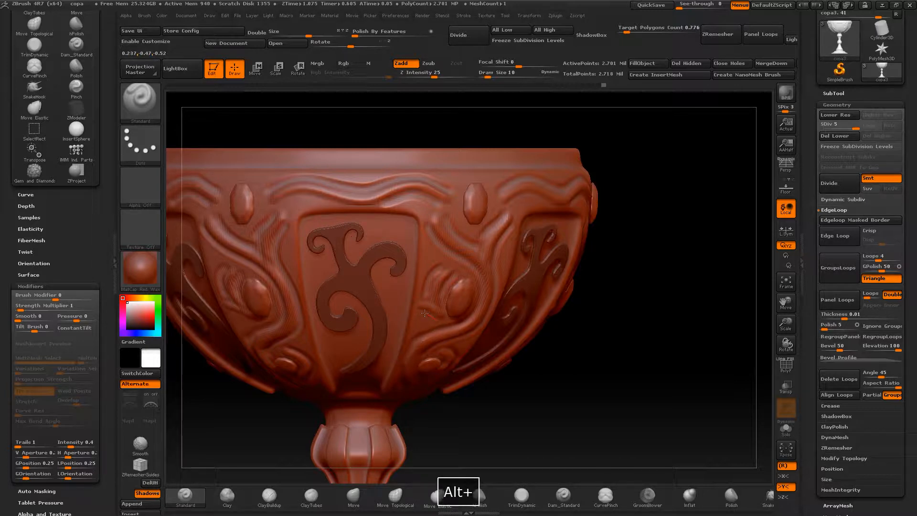
mouse_move(599, 358)
left_mouse_down()
mouse_move(618, 328)
mouse_move(686, 360)
left_mouse_up()
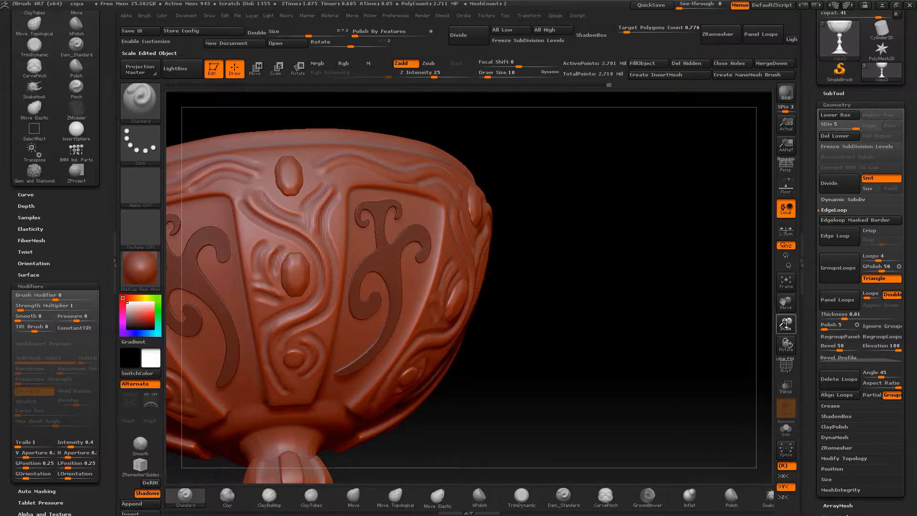
Set the brush's draw size to 26 for detailing the upper knob of the stem.
left_click_drag(785, 325, 592, 281)
left_click_drag(506, 261, 677, 349)
left_click_drag(618, 334, 671, 355)
left_click_drag(653, 295, 641, 315, "alt")
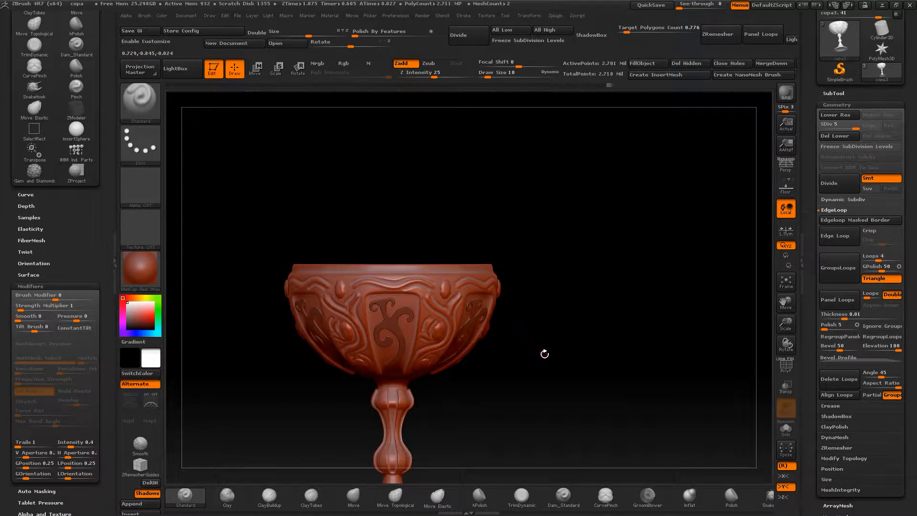
left_click_drag(552, 365, 579, 301, "alt")
left_click_drag(783, 324, 781, 382)
left_click_drag(567, 385, 649, 262, "alt")
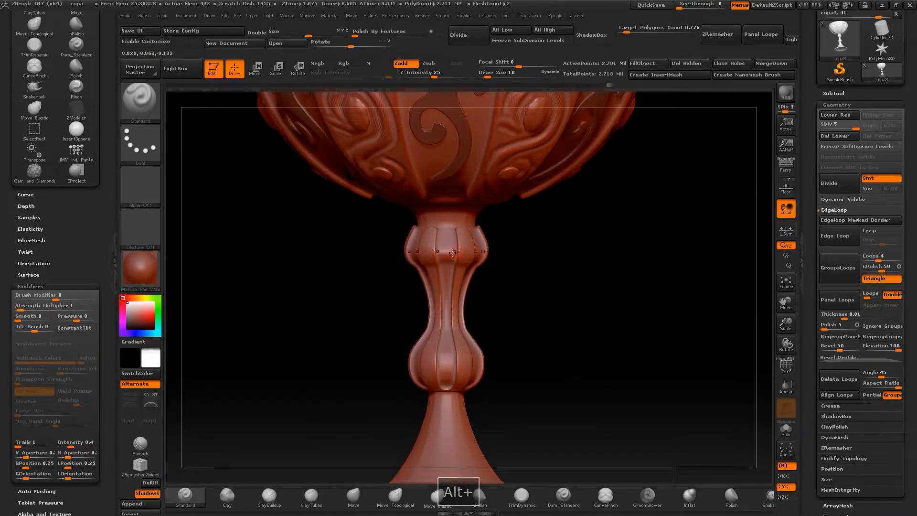
key("space")
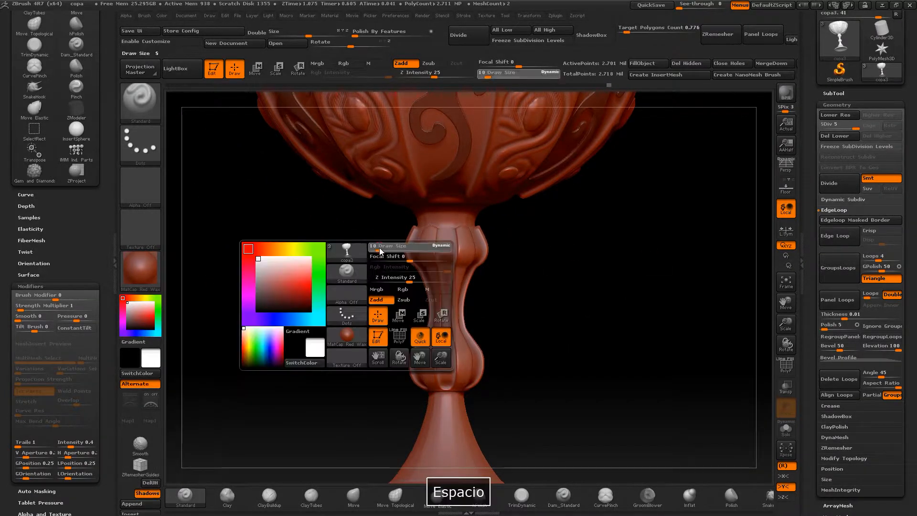
left_click_drag(378, 249, 382, 248)
mouse_move(638, 277)
left_mouse_down("alt")
mouse_move(622, 329)
mouse_move(570, 210)
left_mouse_up("alt")
left_click_drag(553, 292, 571, 224)
left_click_drag(541, 362, 259, 287)
Mask round spots on the panels of the stem's upper knob using the Circle stroke, and invert the mask.
key("ctrl")
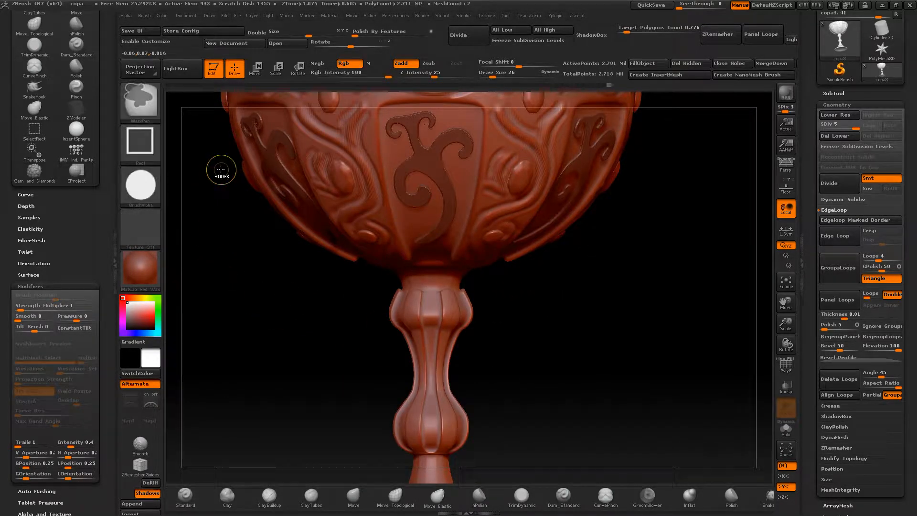
left_click(152, 149)
left_click(194, 171)
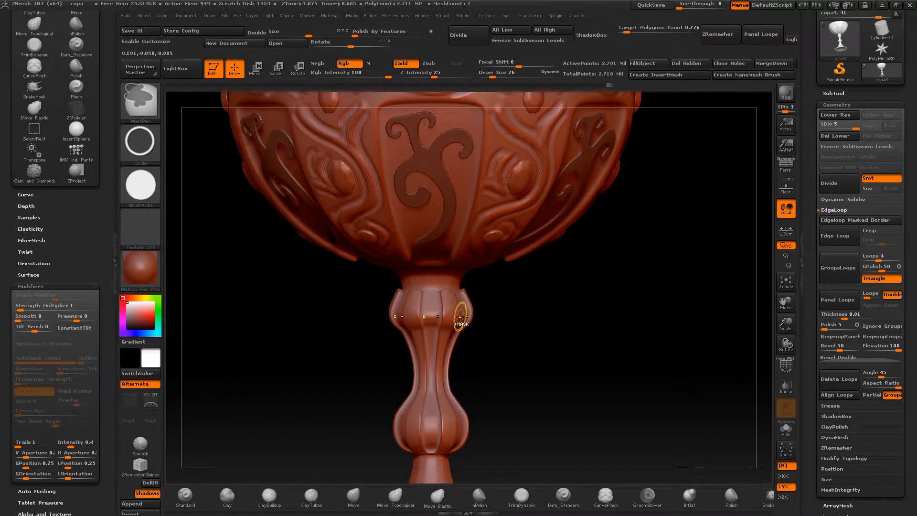
key("ctrl")
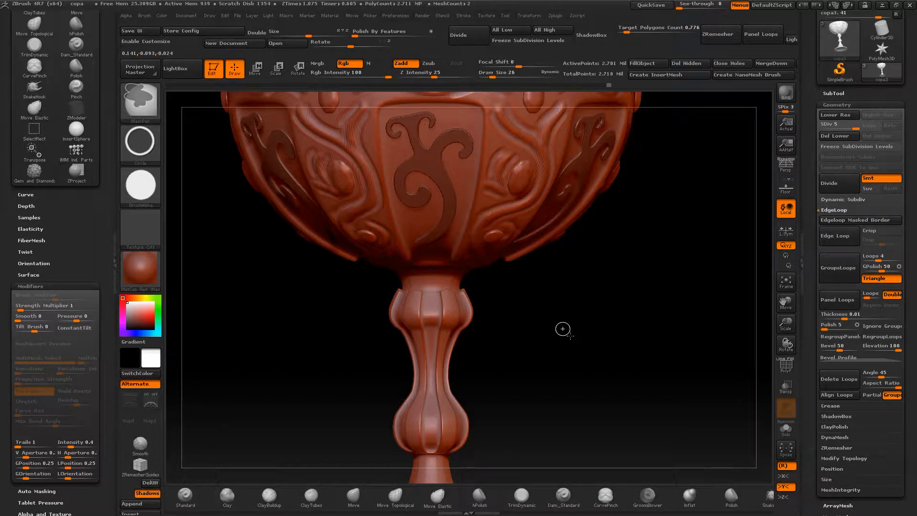
key("ctrl+space")
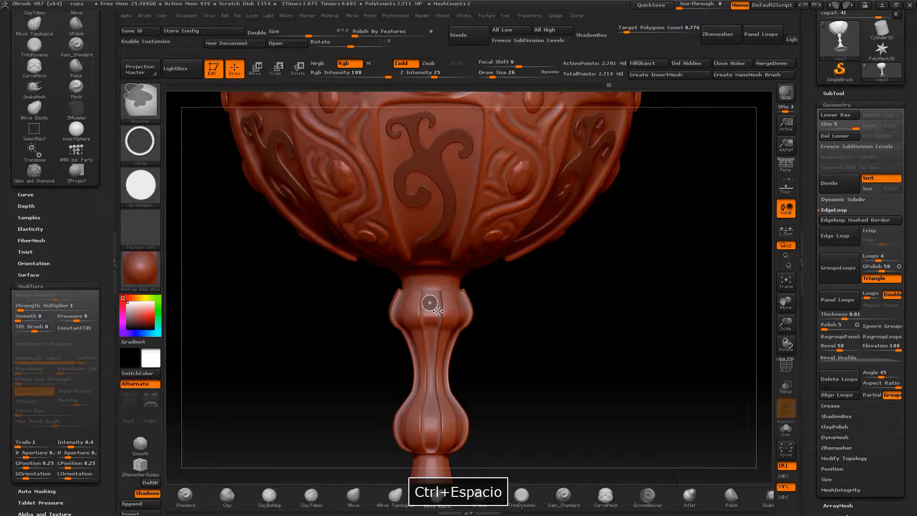
left_click_drag(439, 311, 439, 312, "ctrl")
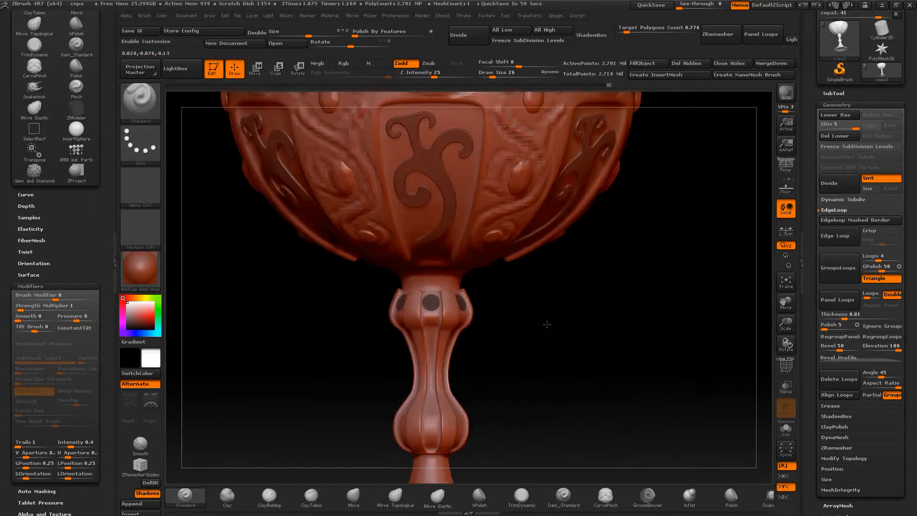
left_click(563, 321, "ctrl")
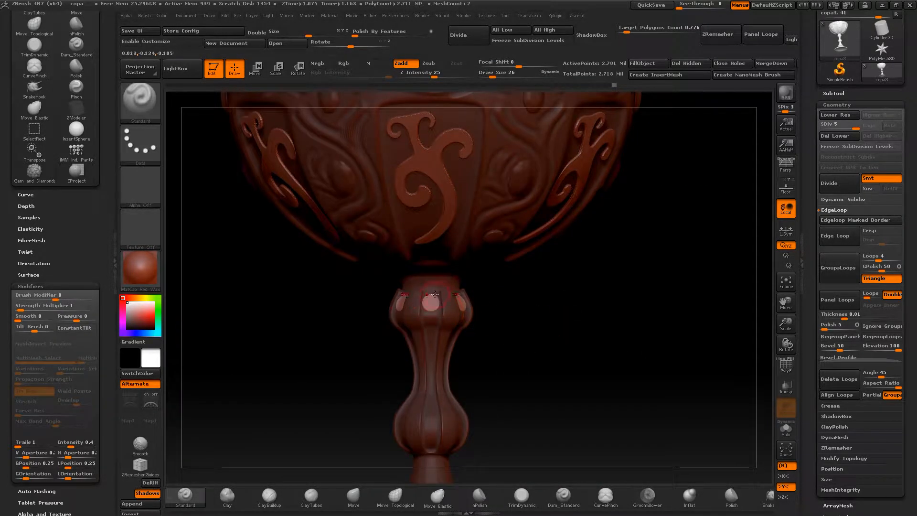
Try to raise the unmasked round spots on the upper knob with ClayBuildup, and again with Standard at draw size 42.
left_click(268, 501)
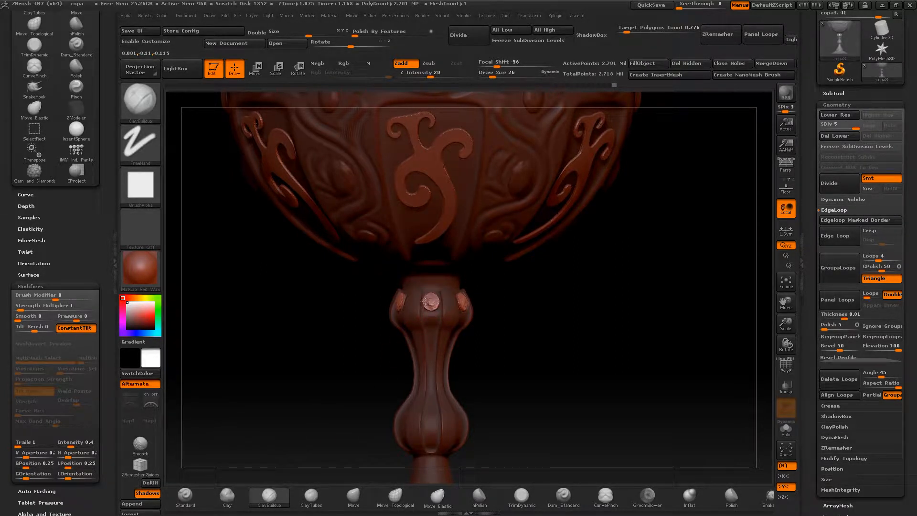
key("ctrl+z")
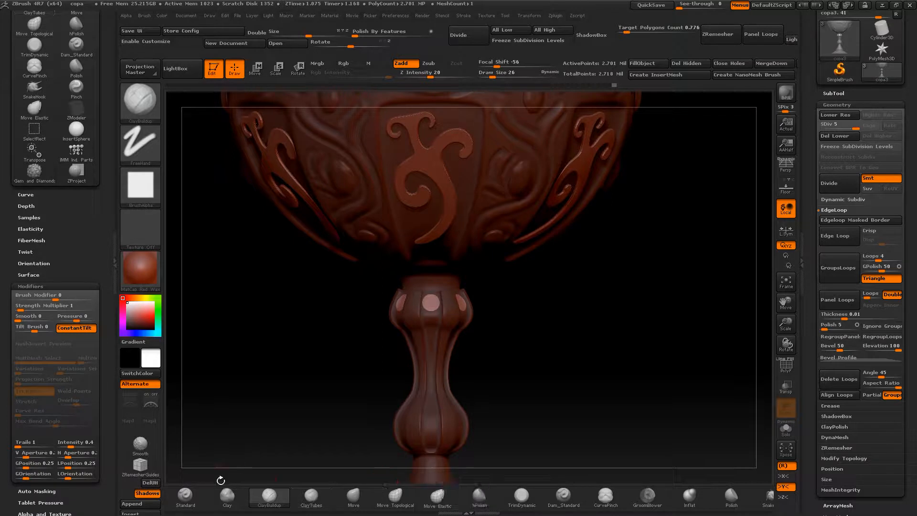
left_click(186, 497)
key("space")
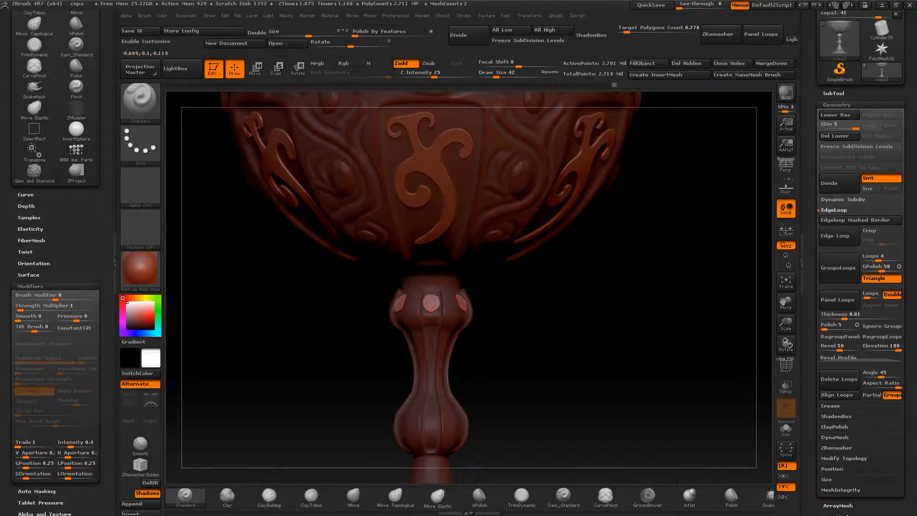
key("shift")
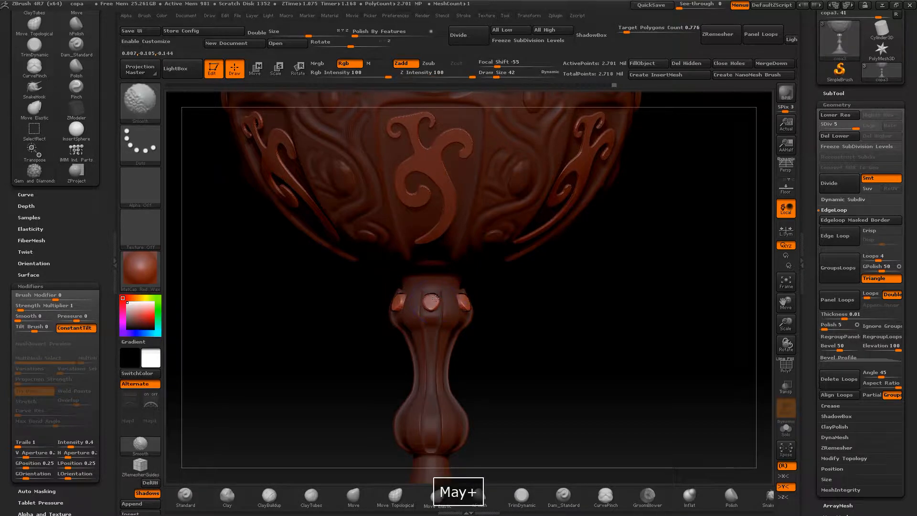
left_click(547, 328, "ctrl")
mouse_move(547, 328)
left_mouse_down()
mouse_move(600, 276)
mouse_move(648, 249)
mouse_move(542, 352)
mouse_move(564, 403)
left_mouse_up()
key("ctrl+z")
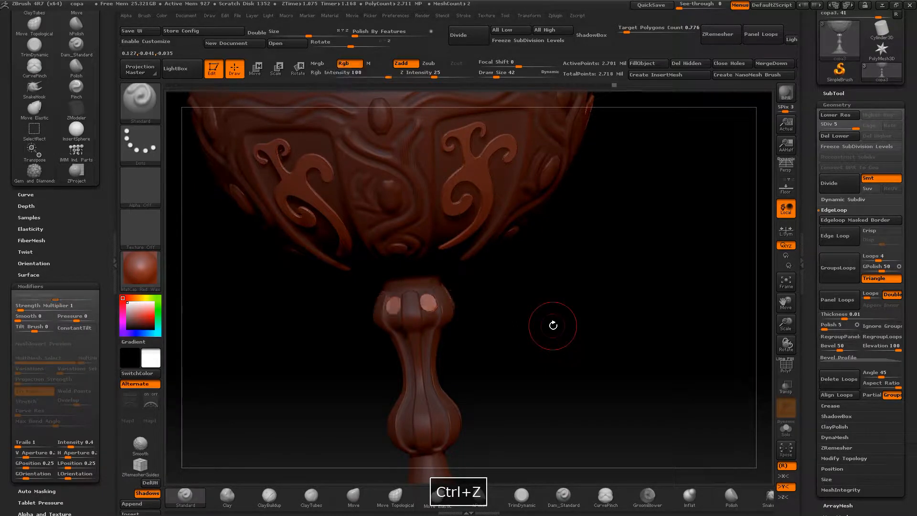
Restore the mask to the bowl's scrolls only, without the knob's round spots, and set the draw size to 20.
key("shift")
left_click_drag(561, 319, 577, 319, "shift")
left_click(550, 340, "ctrl")
key("space")
left_click(498, 304)
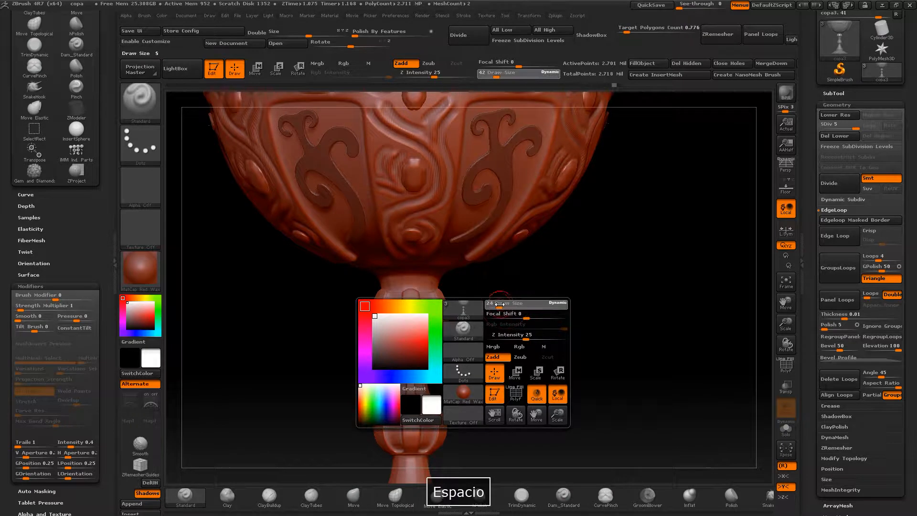
key("ctrl")
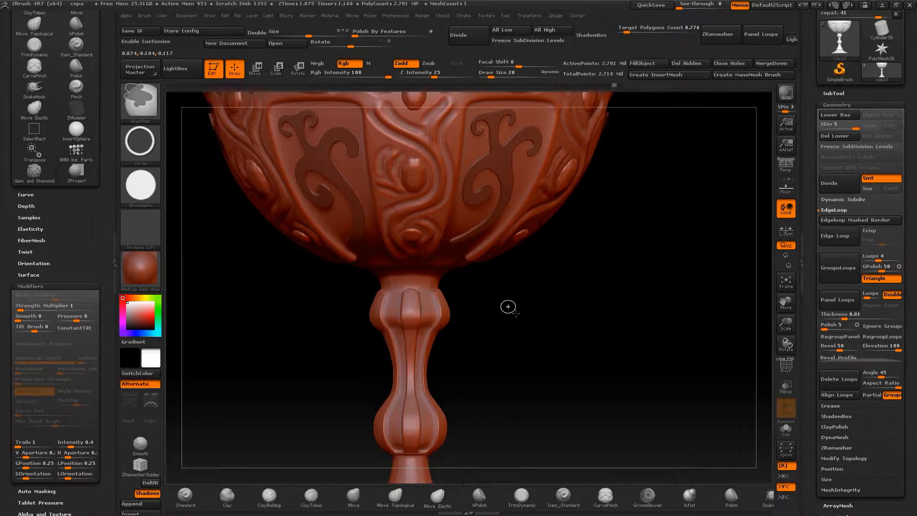
key("ctrl+space")
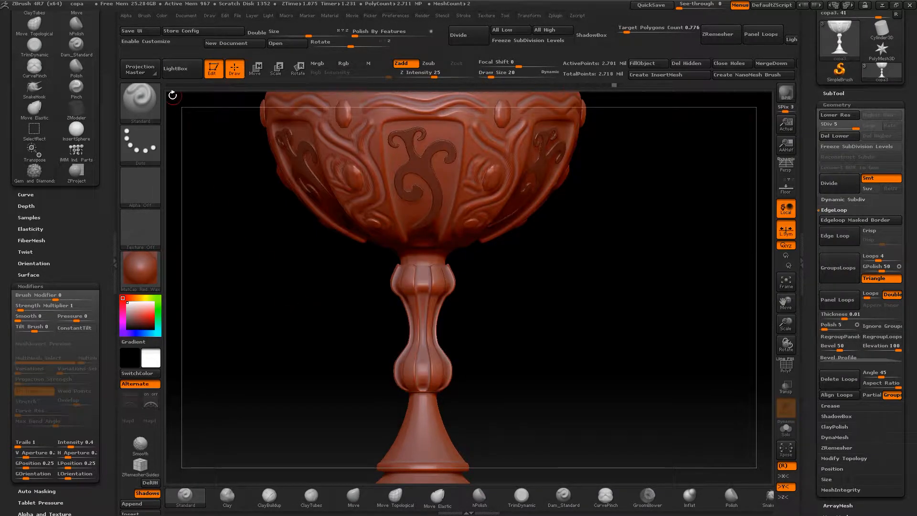
Select the Gem and Diamond insert brush and choose its Radiant gem.
left_click(157, 102)
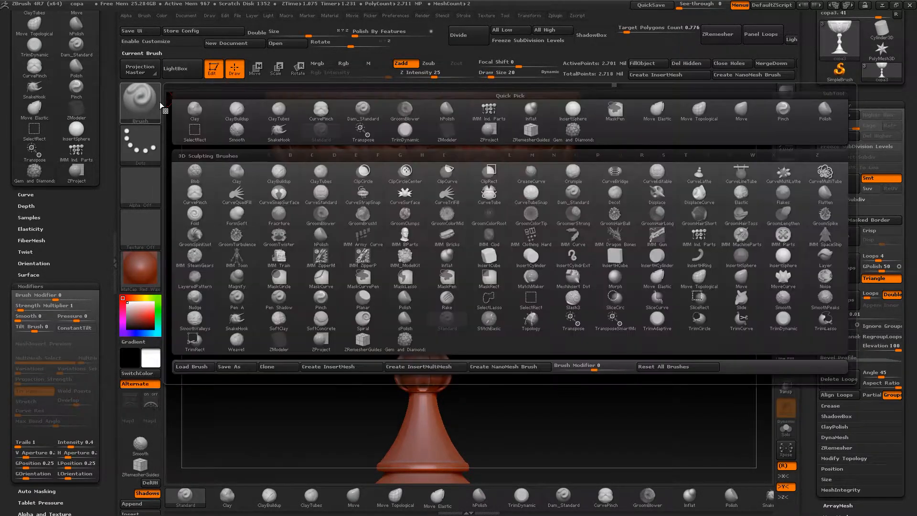
left_click(403, 342)
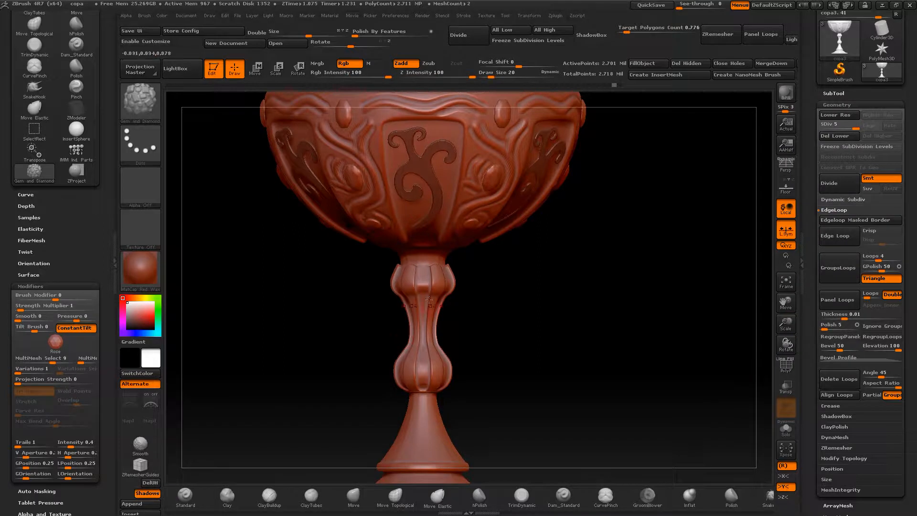
left_click(56, 342)
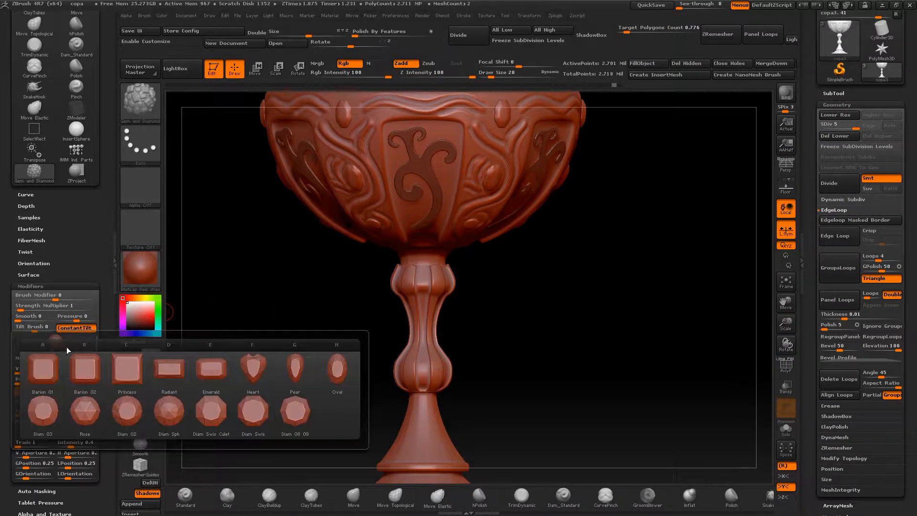
left_click(170, 373)
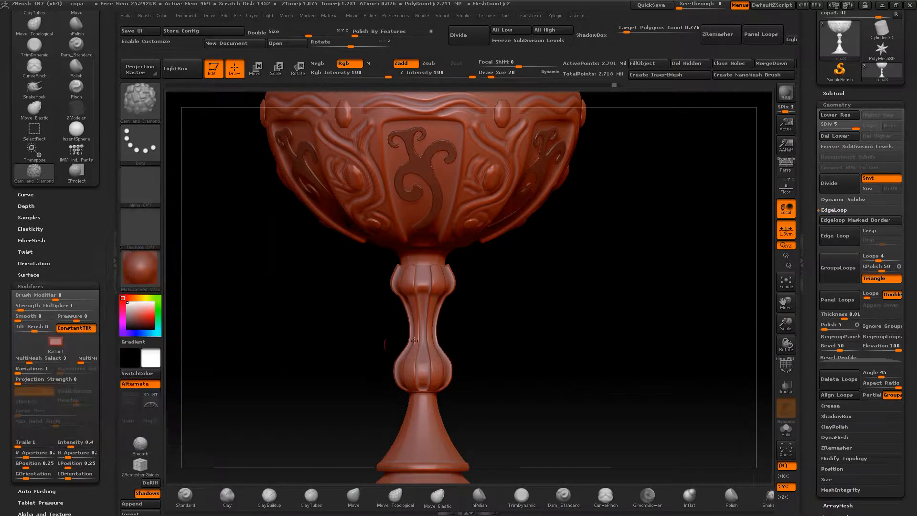
Delete the goblet's subdivision levels above level 1 and insert upright Radiant gems around the stem's upper knob.
left_click_drag(786, 326, 785, 370)
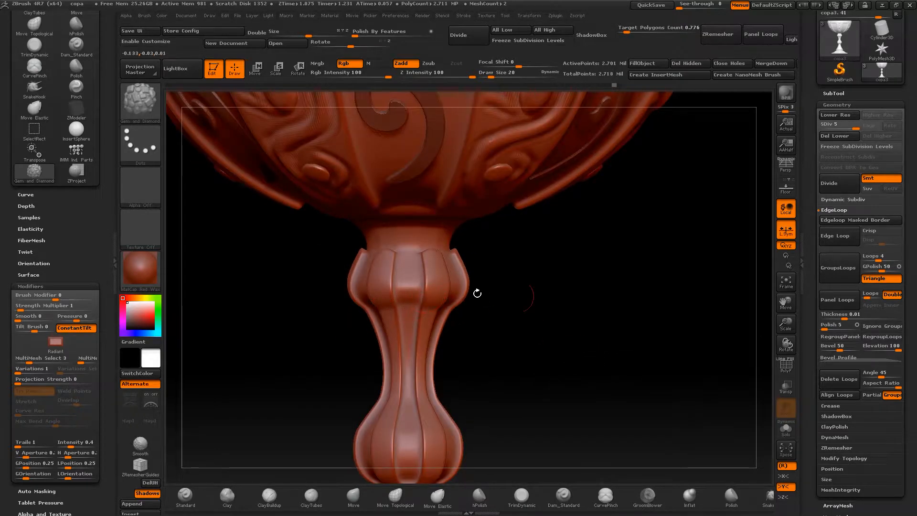
mouse_move(560, 305)
left_mouse_down()
mouse_move(575, 308)
mouse_move(534, 299)
mouse_move(559, 299)
left_mouse_up()
left_click(439, 276)
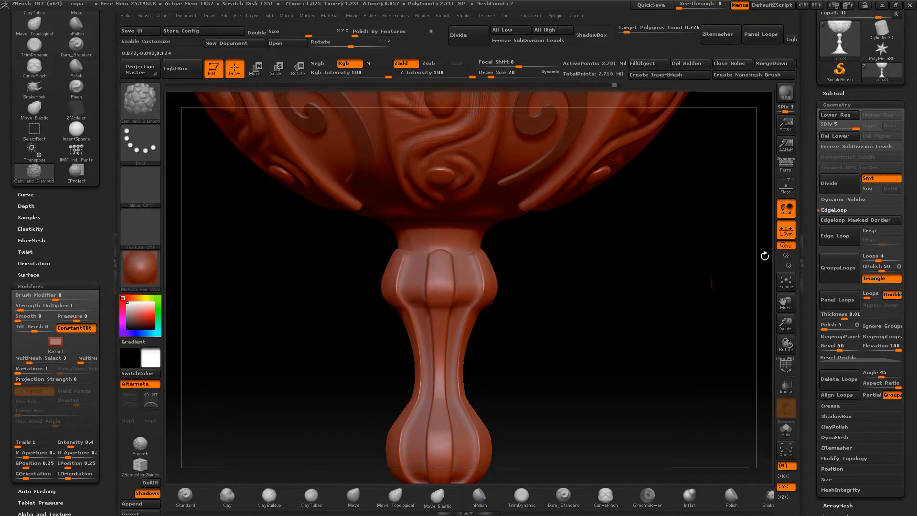
left_click_drag(813, 130, 814, 130)
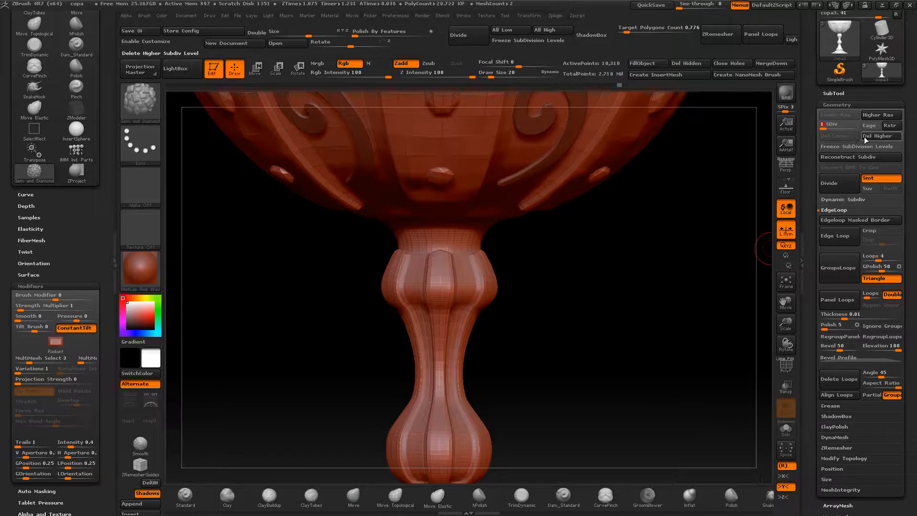
left_click(872, 136)
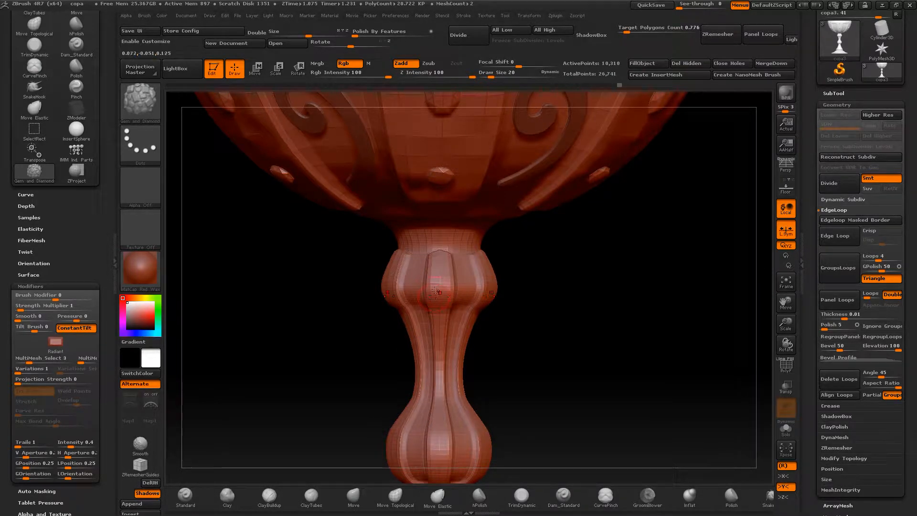
left_click_drag(436, 285, 452, 274)
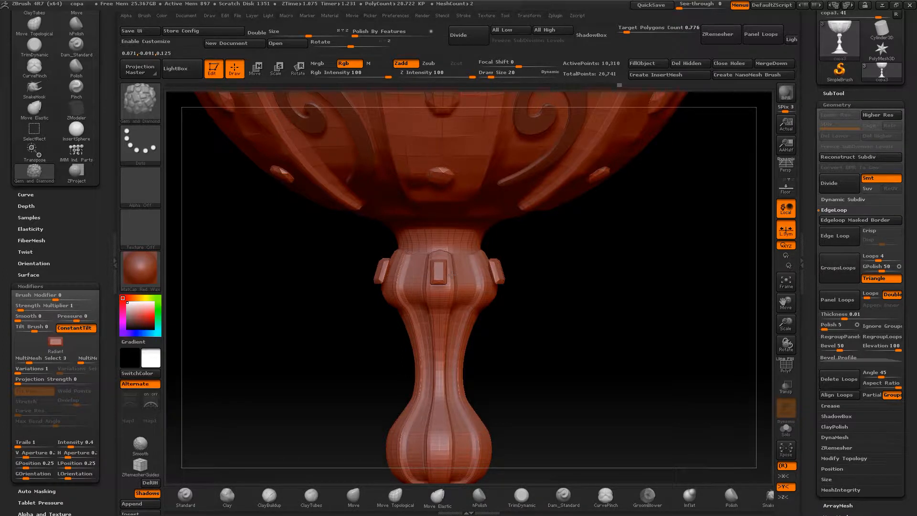
Try to push the gems horizontally into the knob with the Transpose Move line, with X symmetry switched off.
key("w")
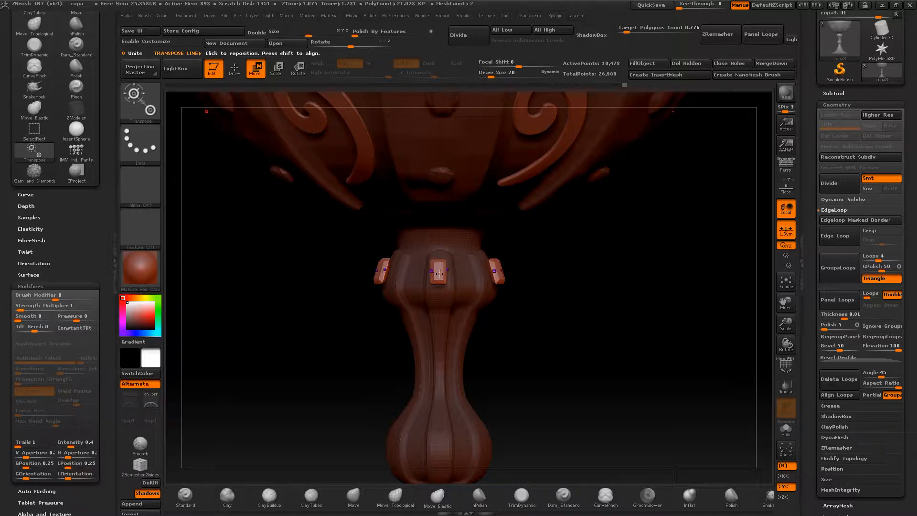
key("x")
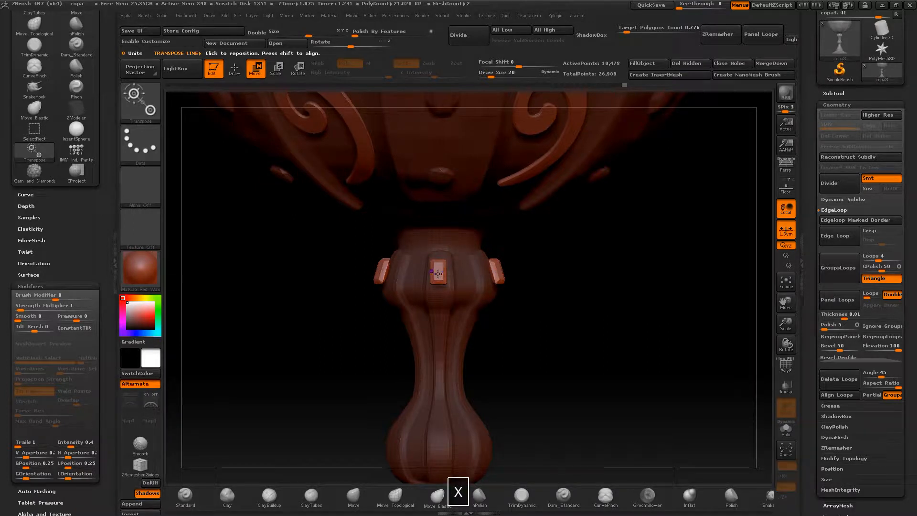
left_click_drag(438, 274, 468, 271, "shift")
left_click_drag(564, 285, 602, 288)
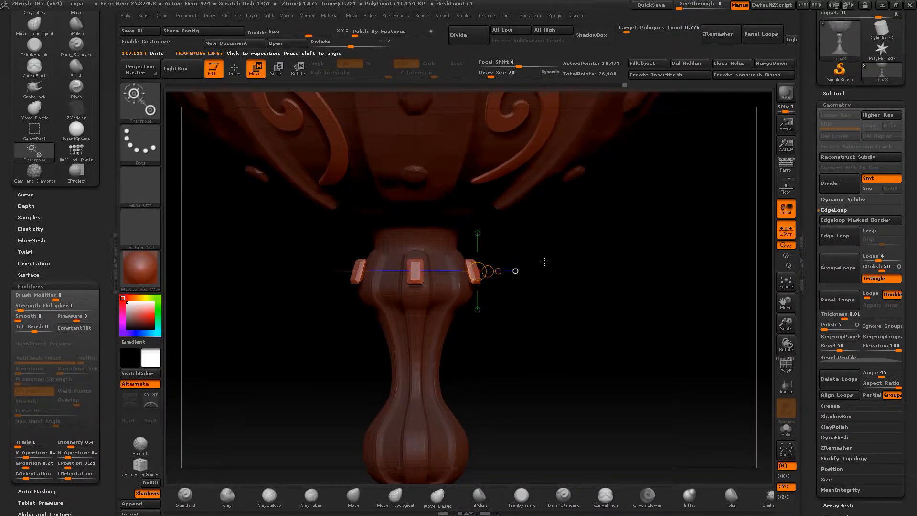
left_click_drag(552, 261, 574, 260)
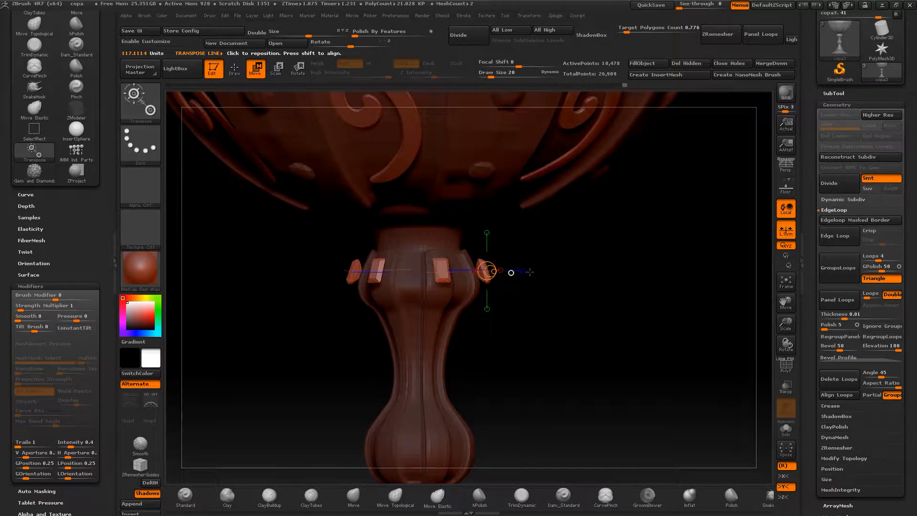
left_click_drag(506, 271, 499, 270, "shift")
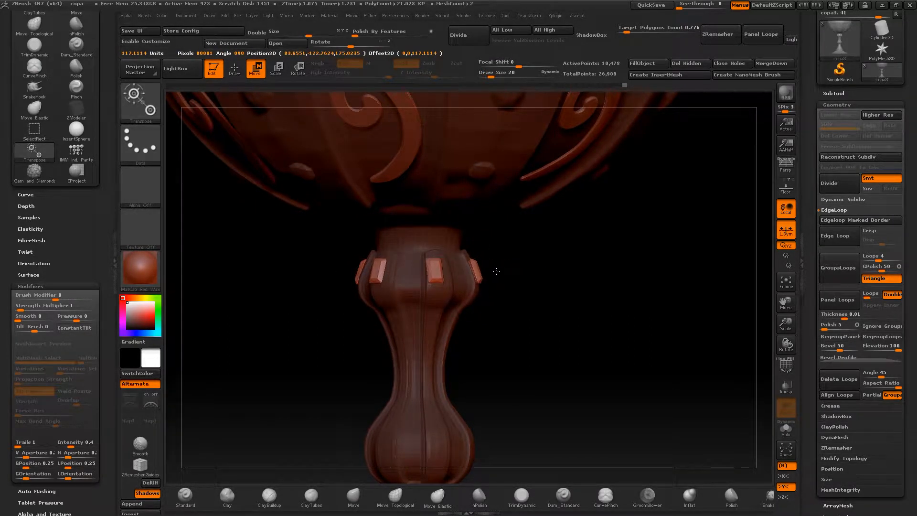
left_click_drag(571, 312, 517, 306)
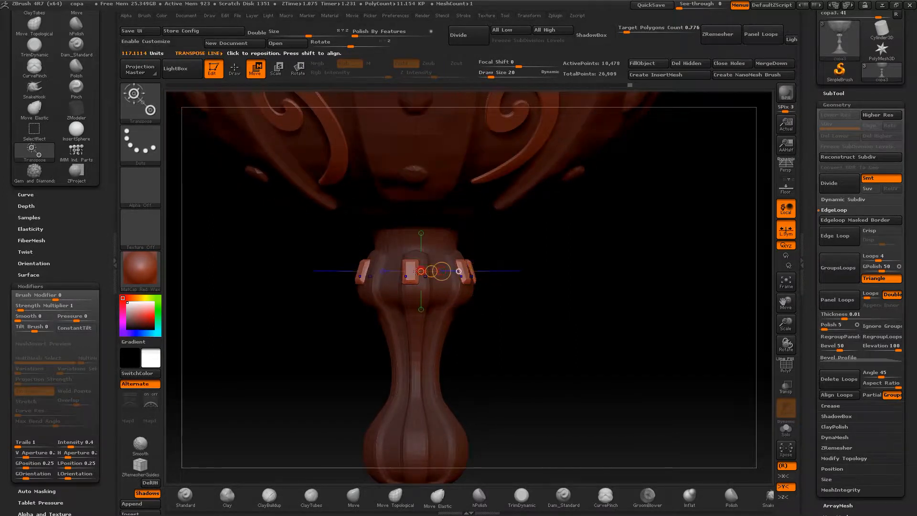
left_click_drag(431, 271, 445, 272, "shift")
Move the Radiant gems inward with the Transpose line, seating them in the upper knob's panels.
left_click_drag(567, 283, 625, 145)
left_click_drag(745, 148, 745, 247)
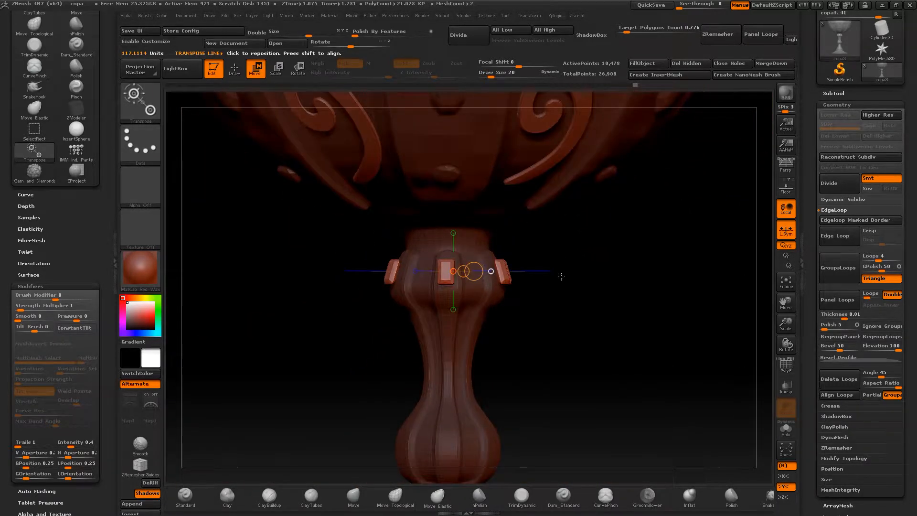
left_click_drag(554, 316, 577, 321)
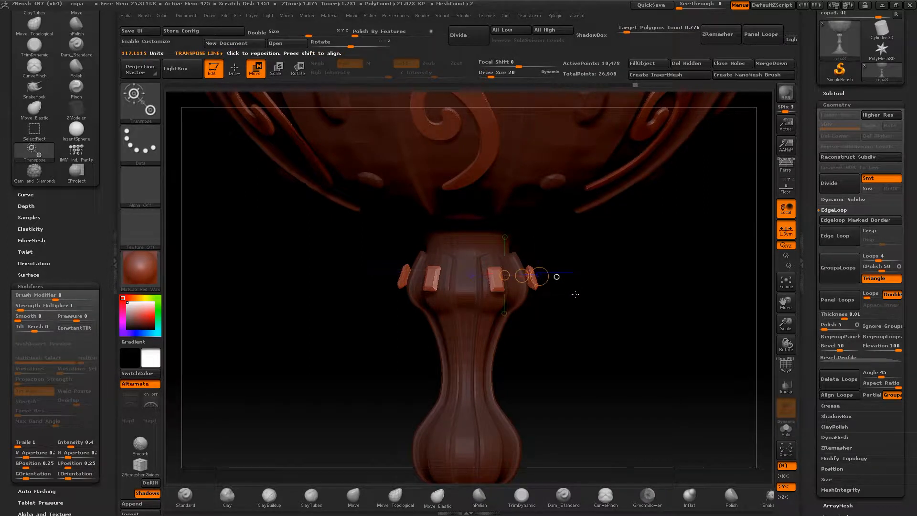
key("ctrl+z")
left_click_drag(581, 322, 603, 349)
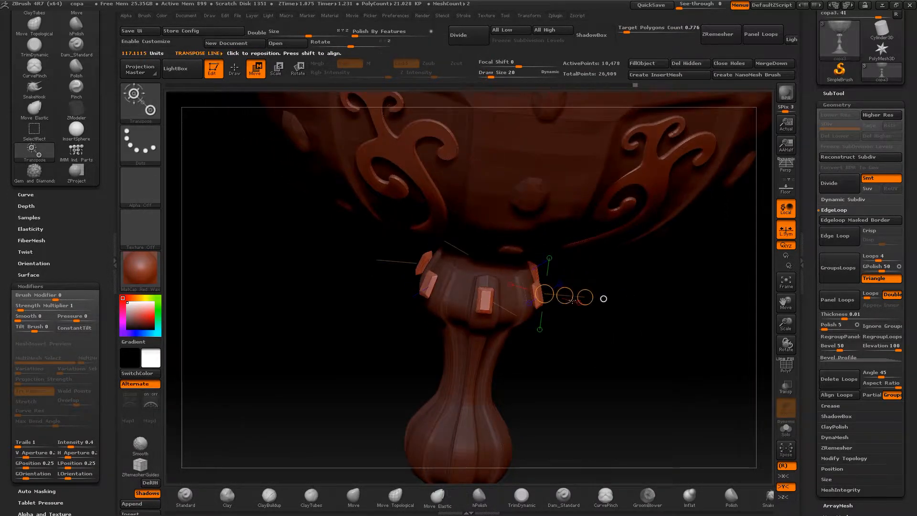
left_click_drag(565, 297, 562, 297, "shift")
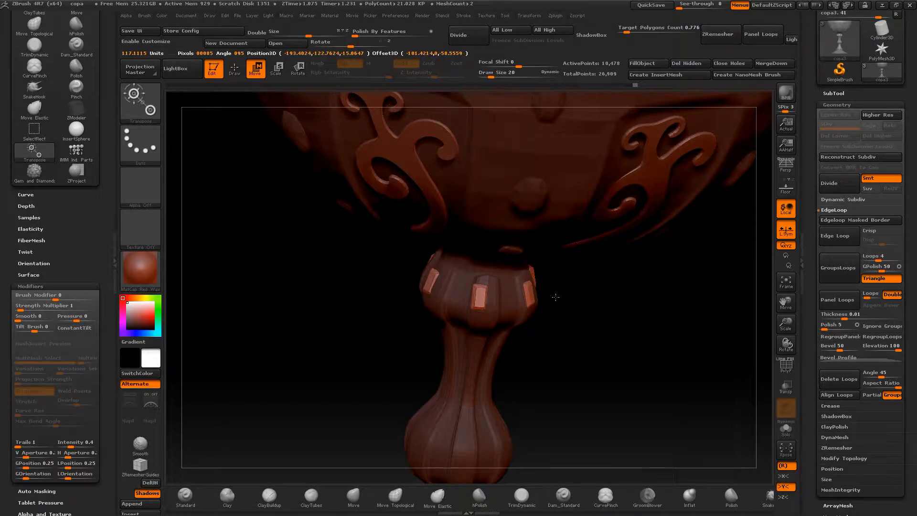
left_click_drag(557, 297, 616, 288)
key("ctrl+z")
Return to Draw mode and select the Move Topological brush for adjusting the gems.
left_click(234, 67)
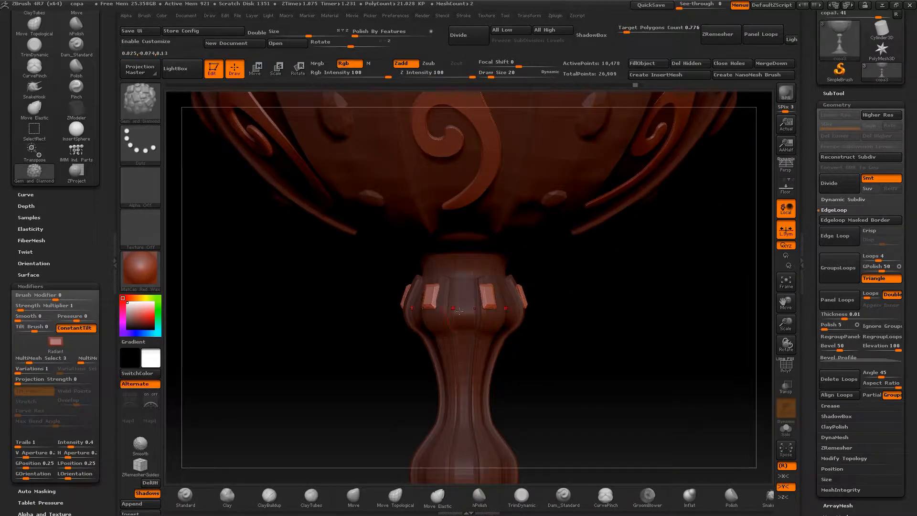
left_click(311, 497)
left_click(395, 496)
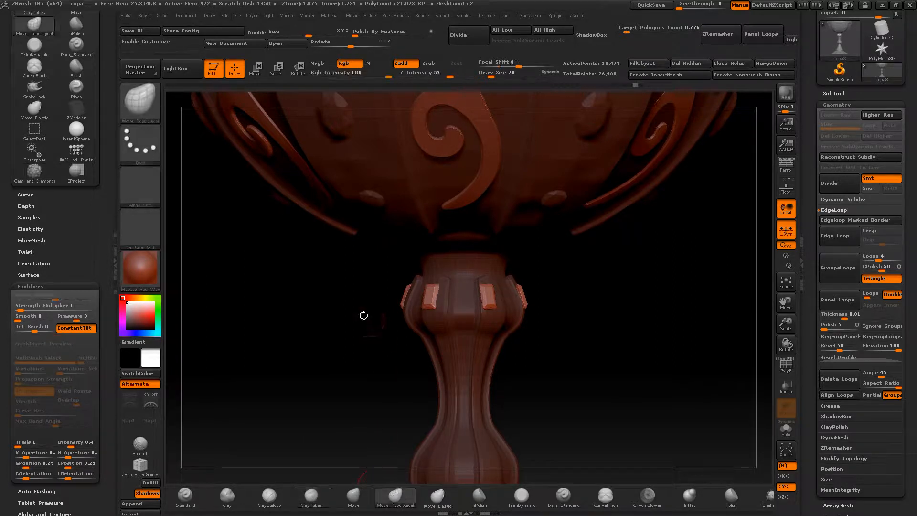
Set the Move Topological draw size to 89 and try nudging the gems on the stem's upper knob with symmetry on.
key("space")
left_click_drag(371, 315, 374, 315)
left_click_drag(655, 331, 641, 340)
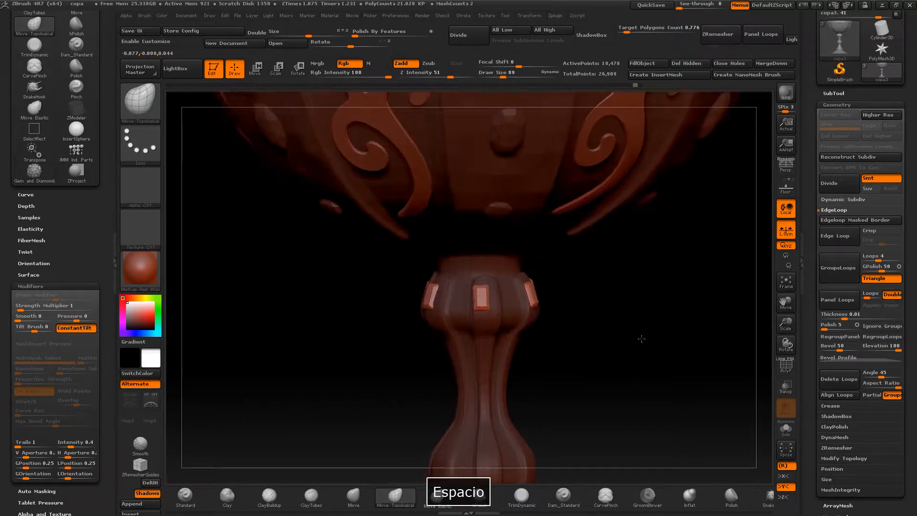
left_click_drag(481, 297, 482, 300)
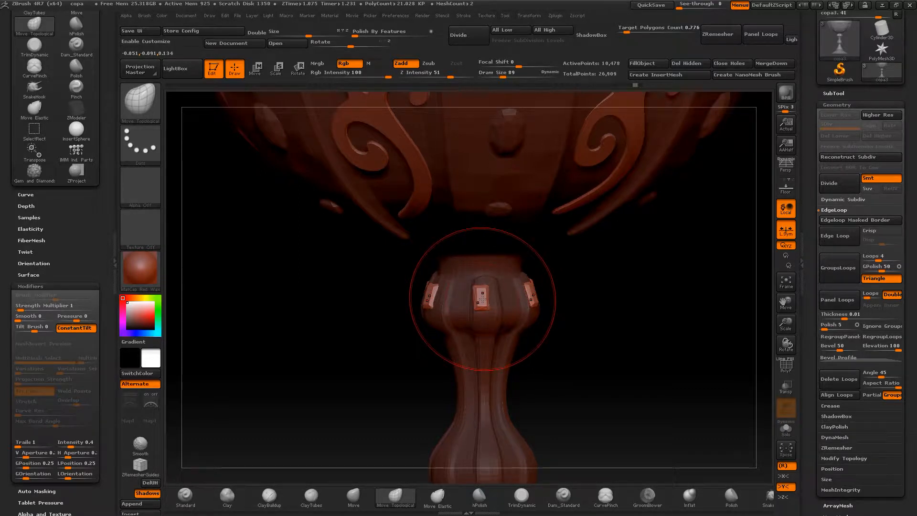
left_click_drag(482, 297, 495, 299)
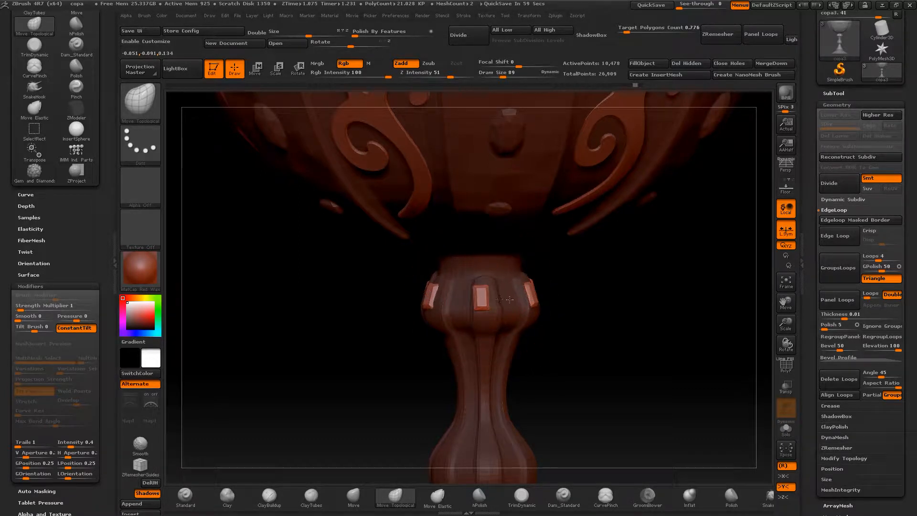
left_click(598, 333, "ctrl")
left_click(610, 318, "ctrl")
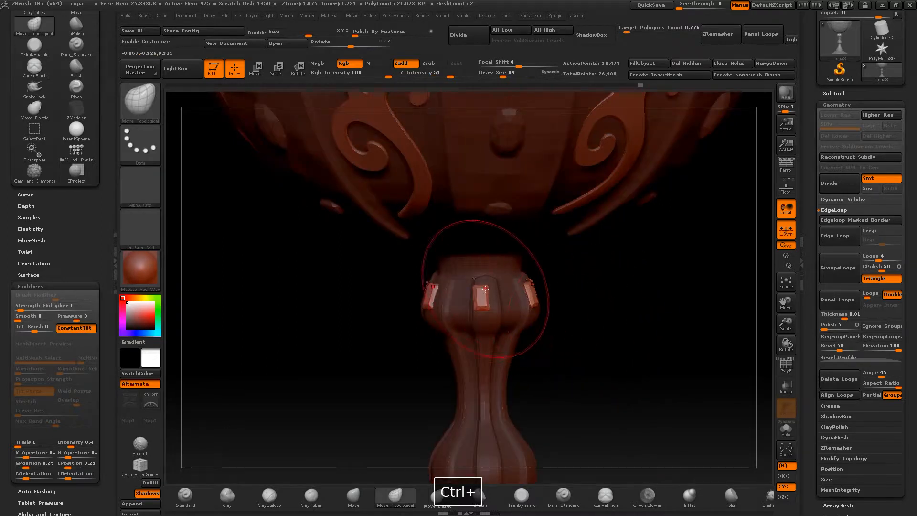
Switch symmetry off and shift the gems individually with Move Topological to seat them in the upper knob's panels.
key("x")
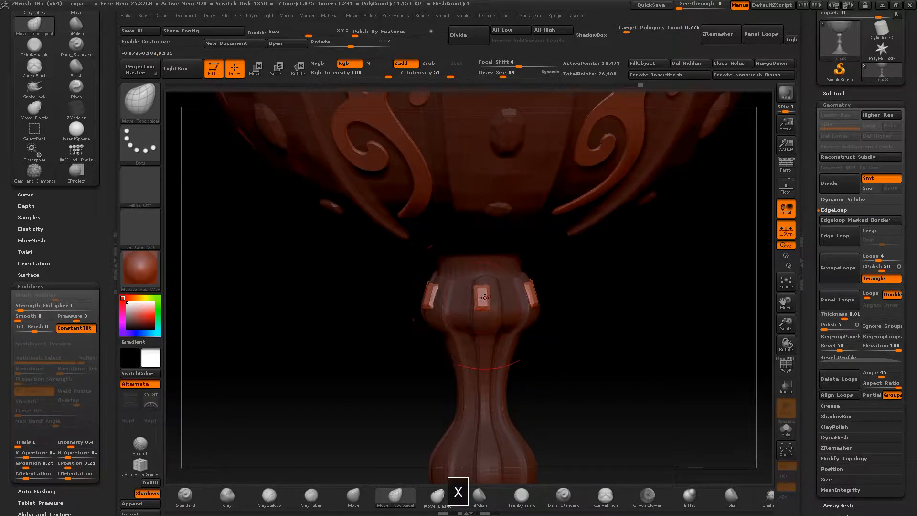
left_click_drag(484, 298, 493, 296)
mouse_move(579, 323)
left_mouse_down()
mouse_move(496, 316)
mouse_move(538, 295)
left_mouse_up()
mouse_move(631, 309)
left_mouse_down()
mouse_move(700, 334)
mouse_move(677, 348)
mouse_move(697, 354)
left_mouse_up()
left_click_drag(562, 311, 566, 309)
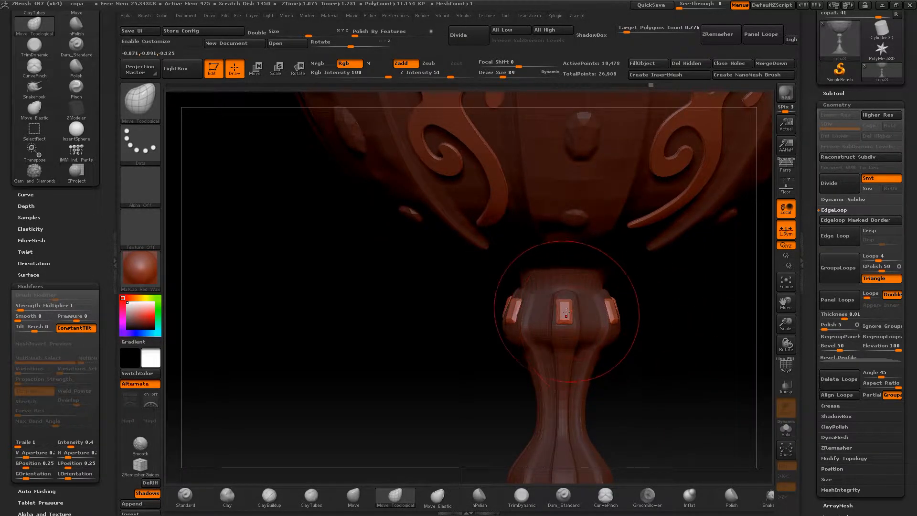
left_click_drag(682, 350, 617, 354)
left_click_drag(613, 308, 627, 313)
left_click_drag(515, 354, 503, 363, "shift")
left_click_drag(647, 358, 603, 352, "alt")
left_click_drag(614, 321, 629, 325)
left_click_drag(515, 297, 526, 296)
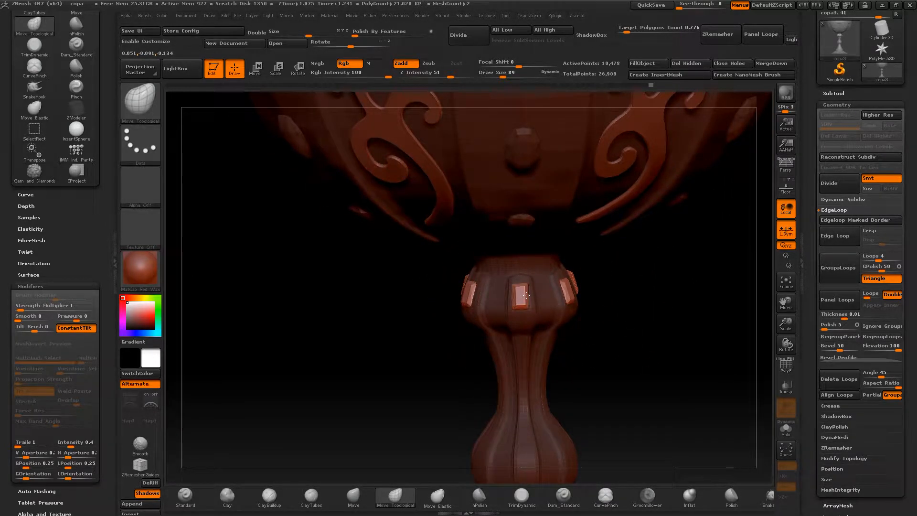
Adjust the remaining gems around the upper knob one at a time, aligning each with its panel.
left_click_drag(663, 340, 644, 371)
left_click_drag(535, 332, 538, 333)
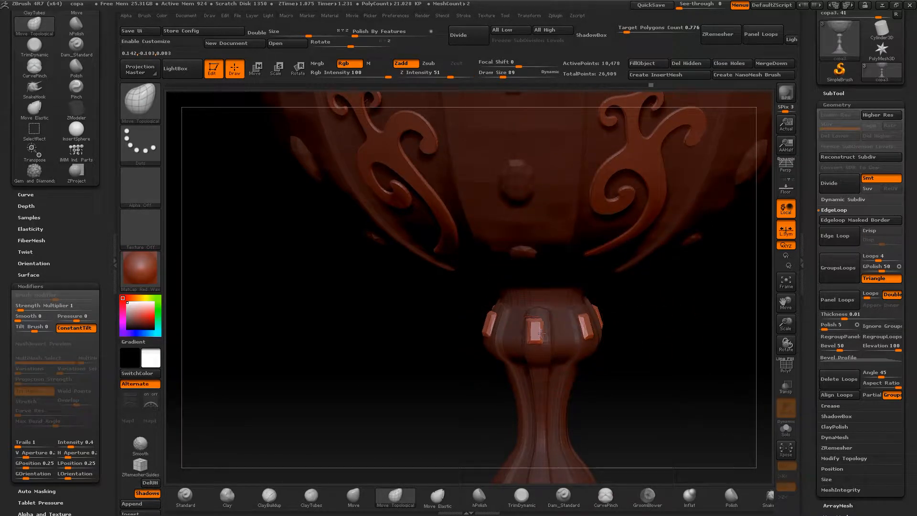
left_click_drag(645, 386, 670, 384, "alt")
left_click_drag(729, 368, 625, 360)
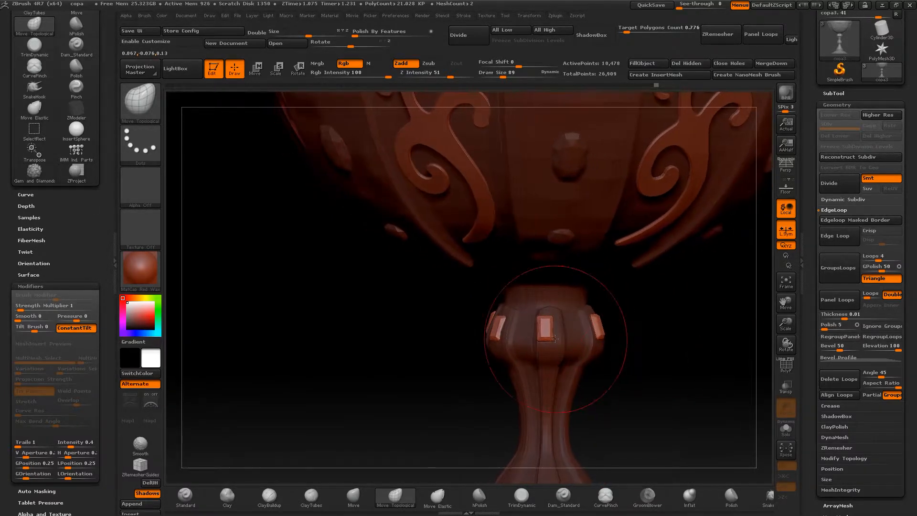
left_click_drag(546, 328, 554, 331)
left_click_drag(709, 367, 669, 374)
left_click_drag(526, 388, 421, 289, "alt")
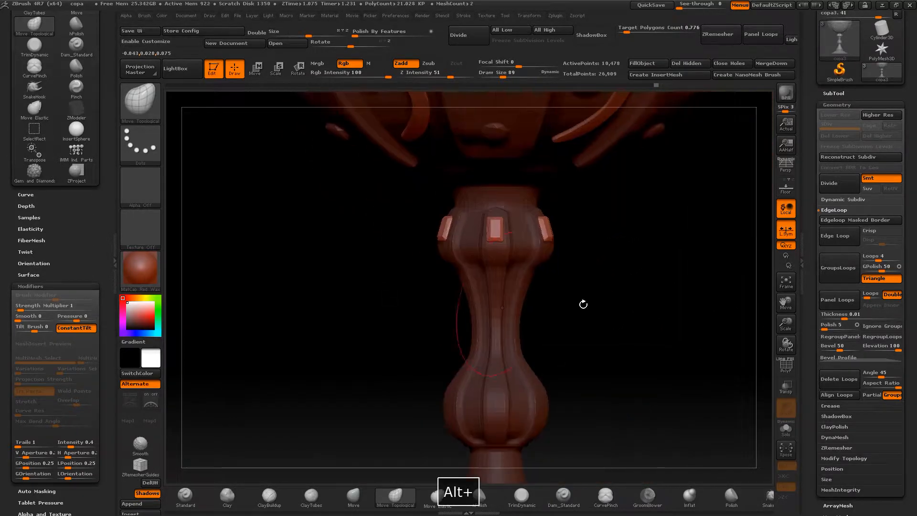
Clear the mask from the goblet and examine the bowl and stem at the lowest subdivision level.
left_click_drag(674, 315, 666, 324, "ctrl")
left_click_drag(786, 323, 671, 258)
left_click_drag(671, 258, 605, 327, "alt")
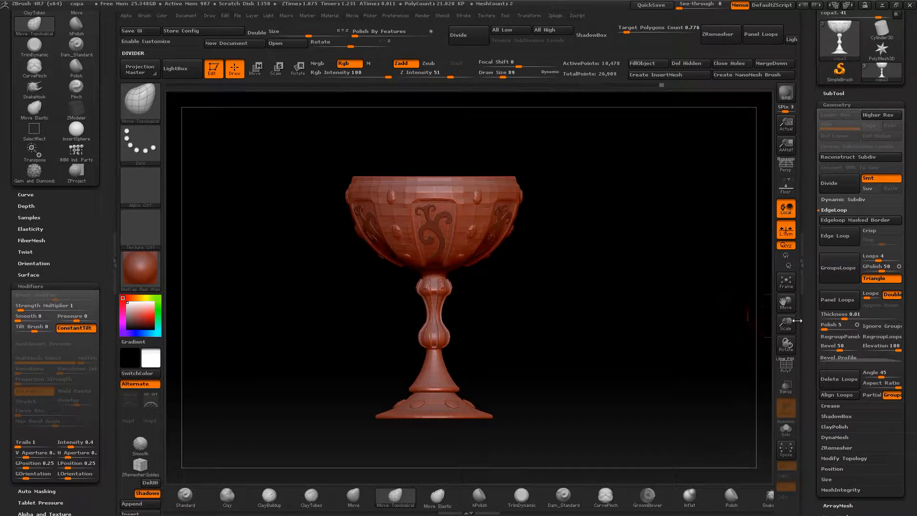
left_click_drag(786, 322, 655, 424)
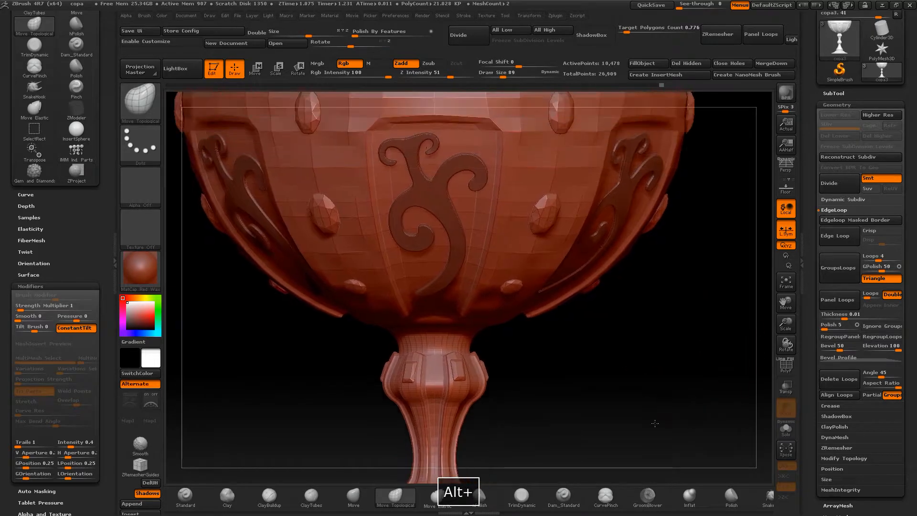
mouse_move(638, 368)
left_mouse_down()
mouse_move(631, 356)
mouse_move(643, 355)
mouse_move(633, 374)
left_mouse_up()
left_click_drag(588, 438, 666, 168, "alt")
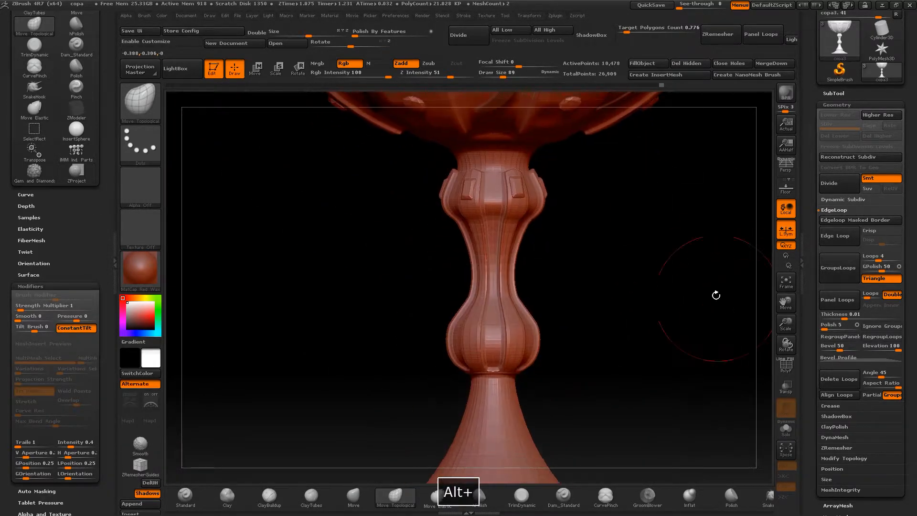
left_click_drag(713, 260, 646, 415, "alt")
left_click_drag(719, 208, 703, 319, "alt")
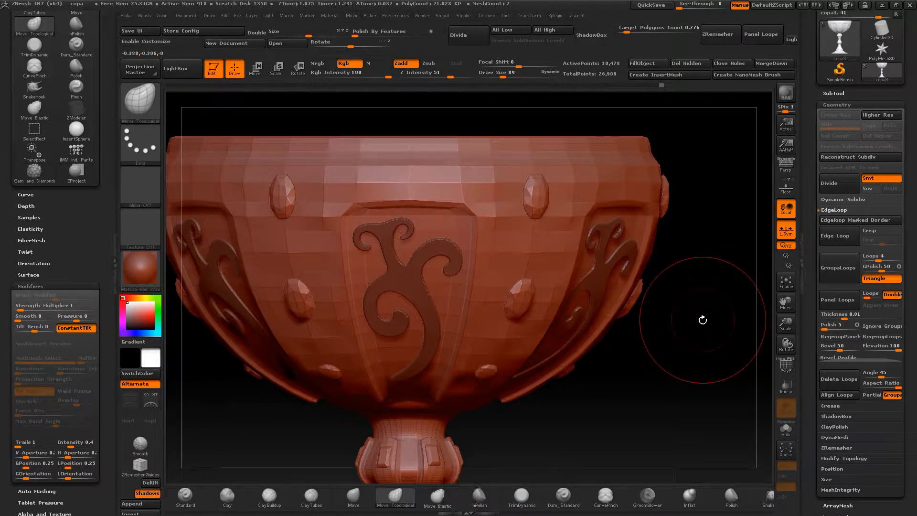
Test dividing the goblet mesh with Smt on, undoing each subdivision.
left_click(842, 180)
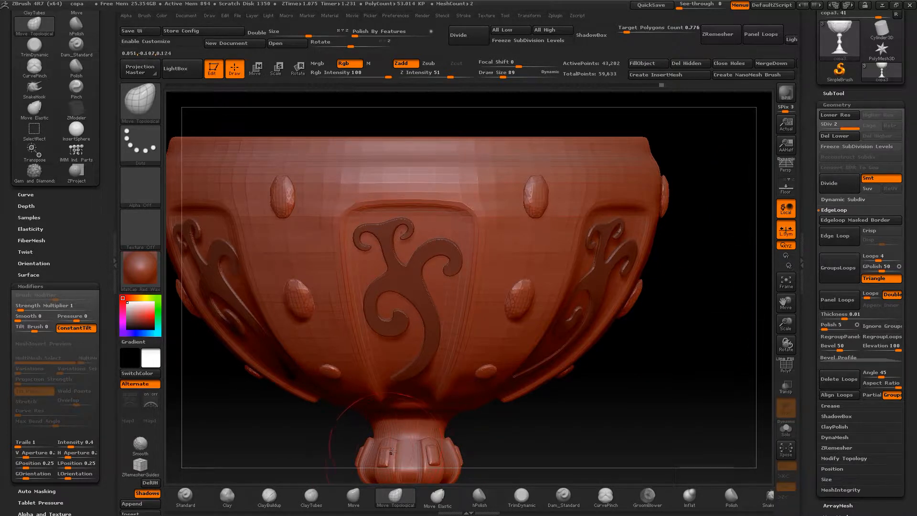
key("ctrl+z")
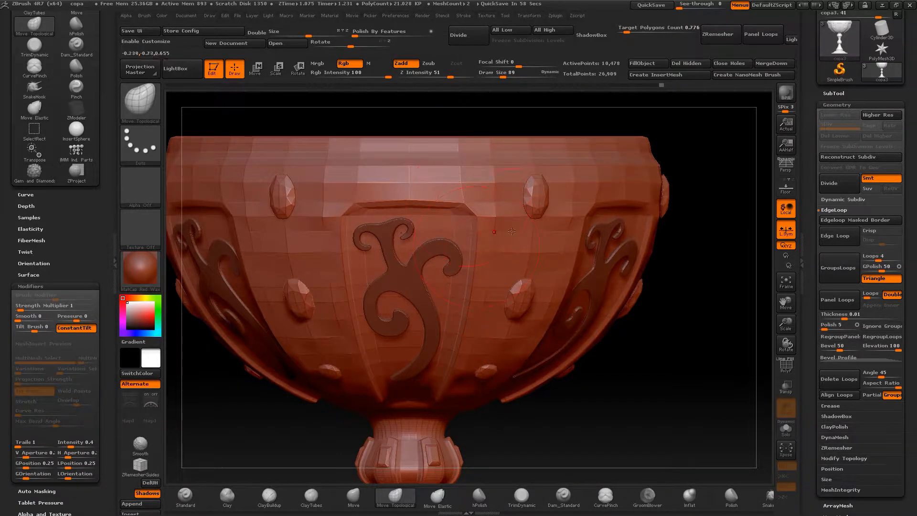
left_click(847, 181)
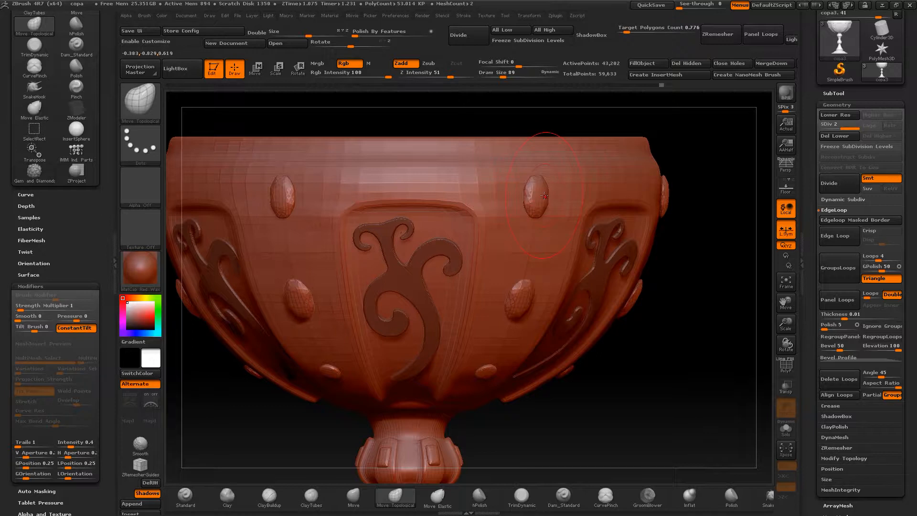
key("ctrl+z")
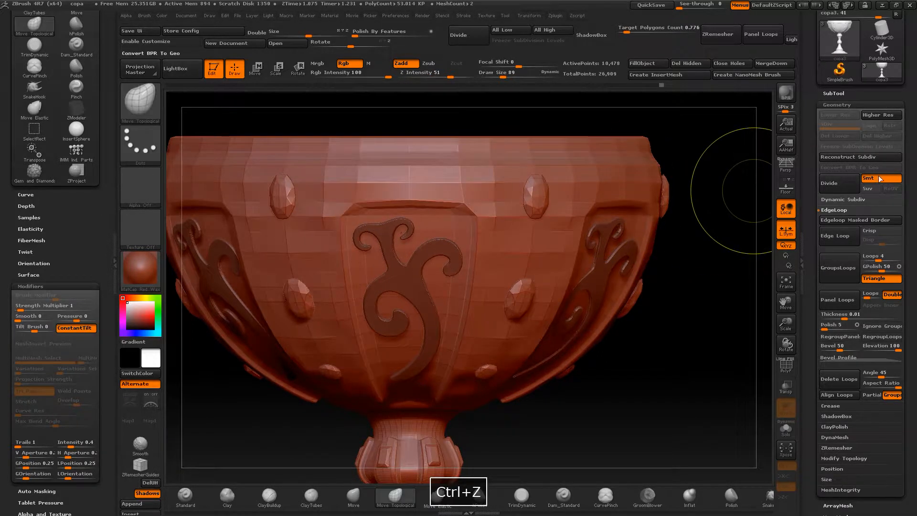
Test dividing the goblet mesh with Smt switched off, and undo the subdivision.
left_click(880, 179)
left_click(830, 190)
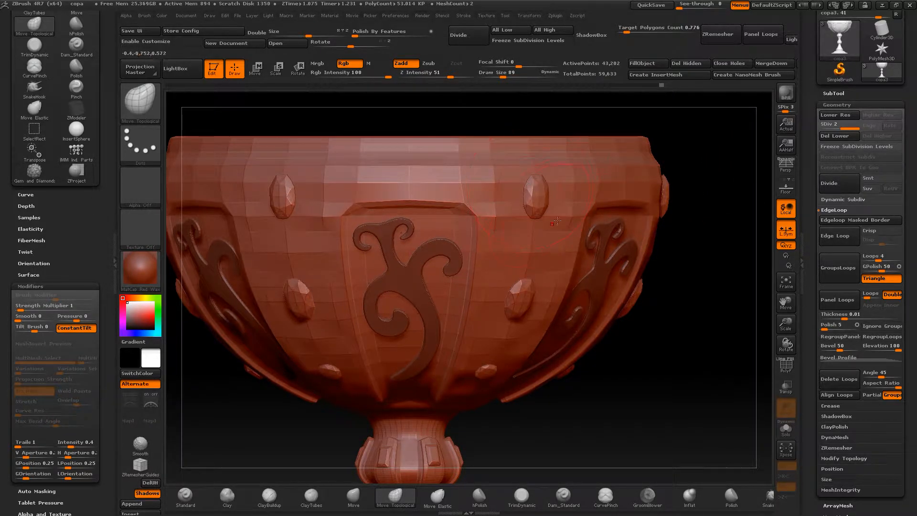
key("ctrl+z")
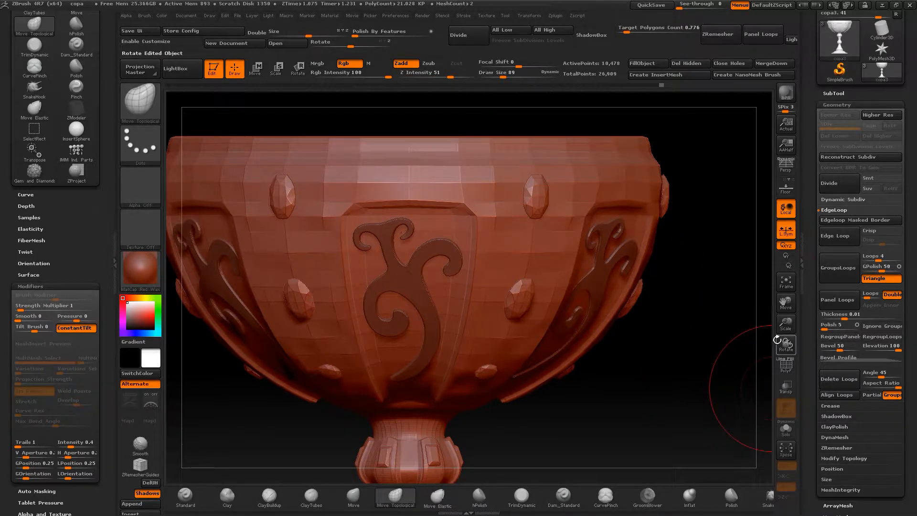
Delete the copa2 subtool and duplicate the detailed copa3 goblet.
left_click_drag(785, 328, 629, 227)
mouse_move(611, 303)
left_mouse_down()
mouse_move(621, 242)
mouse_move(651, 266)
mouse_move(604, 303)
mouse_move(608, 279)
mouse_move(600, 313)
mouse_move(614, 381)
mouse_move(610, 297)
left_mouse_up()
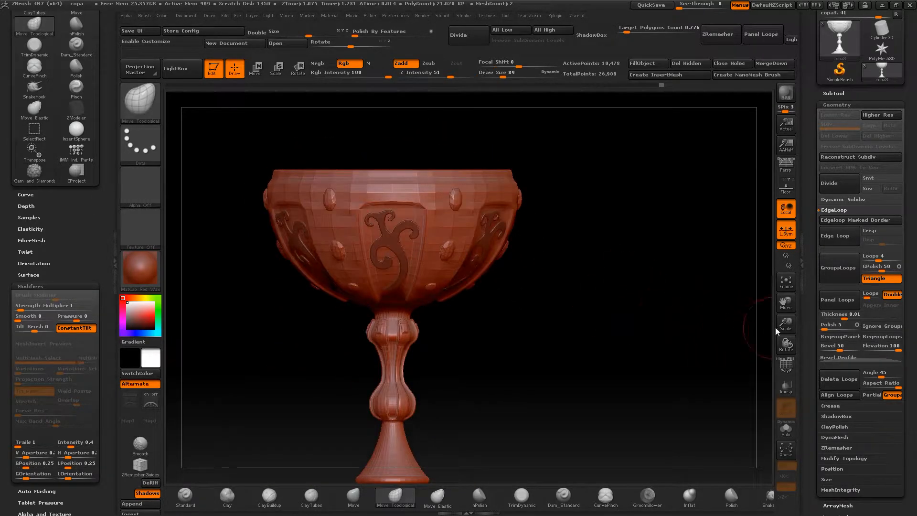
left_click_drag(784, 324, 781, 366)
mouse_move(631, 350)
left_mouse_down("alt")
mouse_move(626, 362)
mouse_move(632, 282)
left_mouse_up("alt")
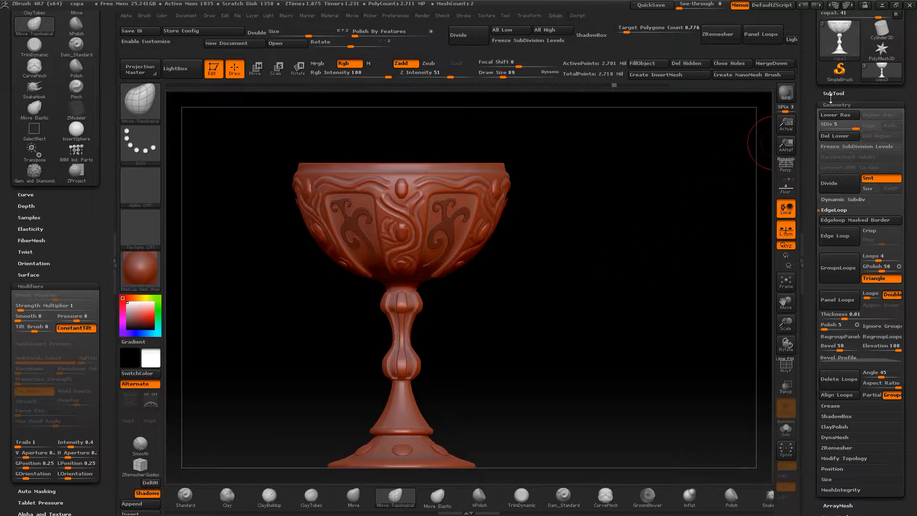
left_click(832, 94)
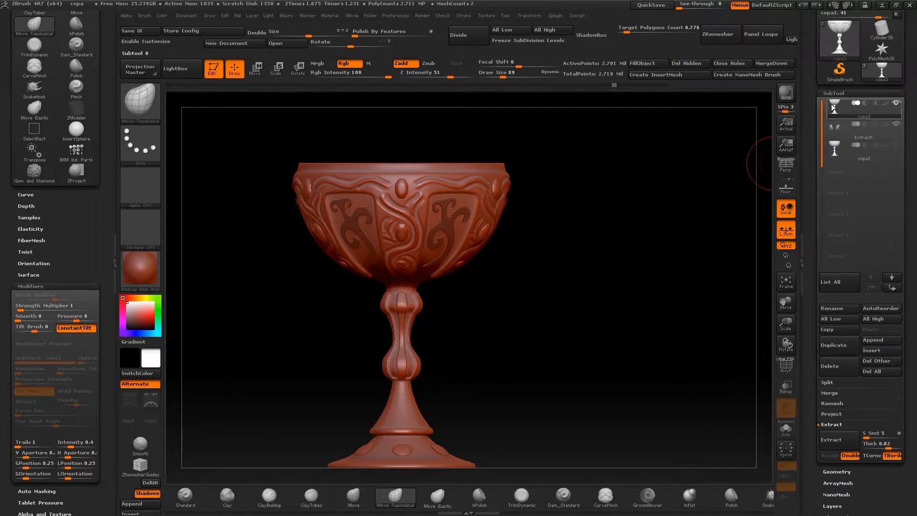
left_click(833, 151)
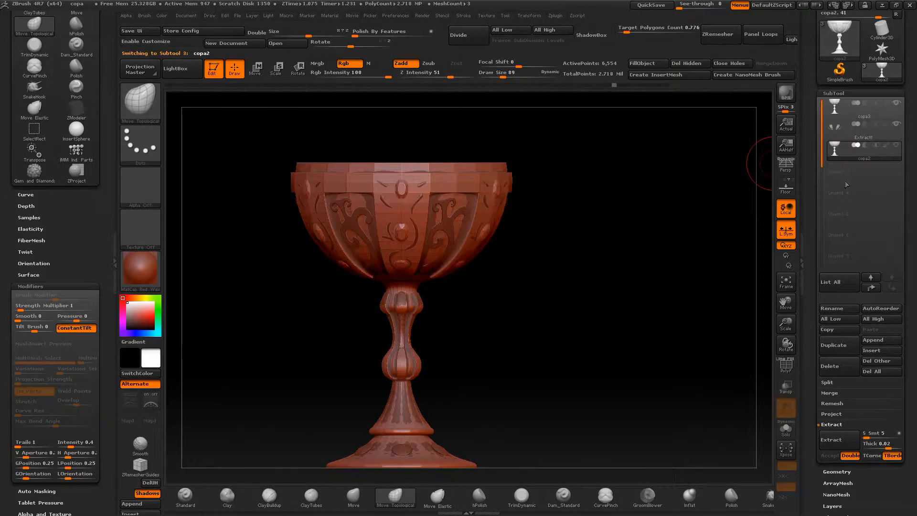
left_click(837, 371)
left_click(736, 393)
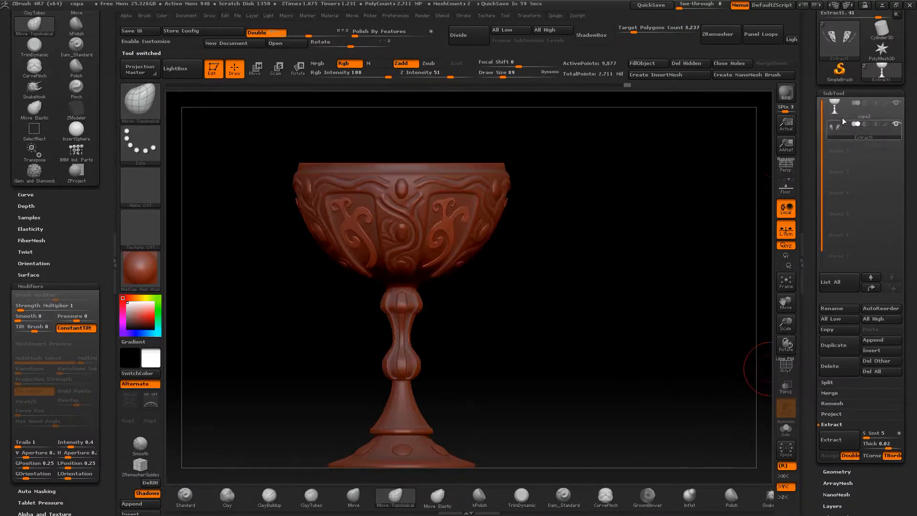
left_click(833, 347)
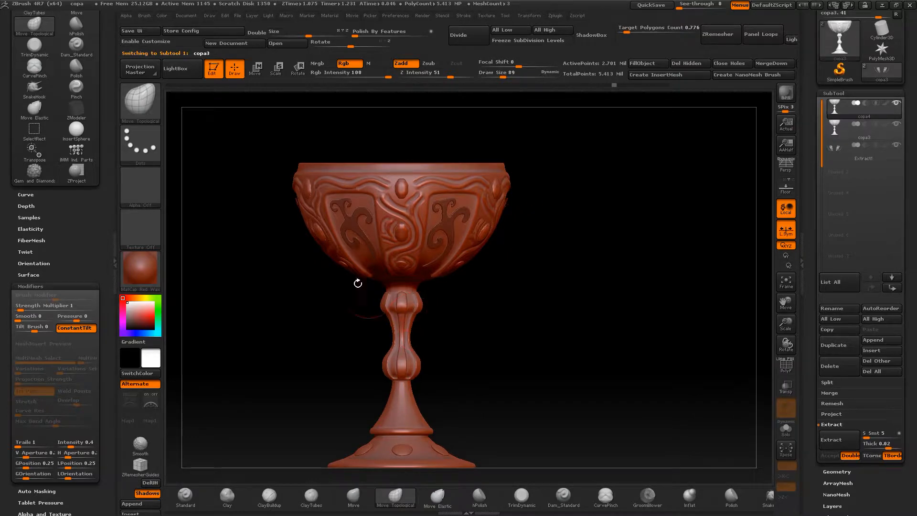
Select the gem and diamond insert brush and try to place a Radiant gem on the stem's upper knob.
left_click(139, 101)
left_click(140, 100)
left_click(140, 94)
left_click(404, 342)
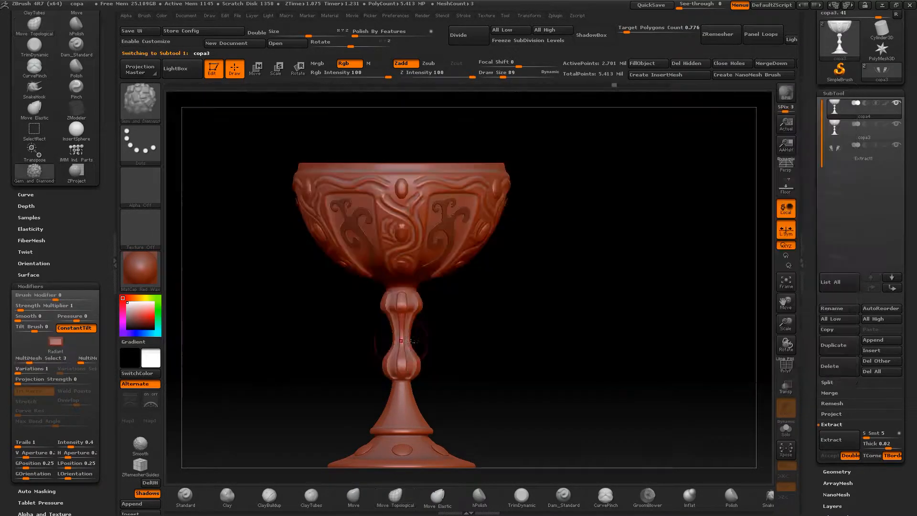
left_click(403, 301)
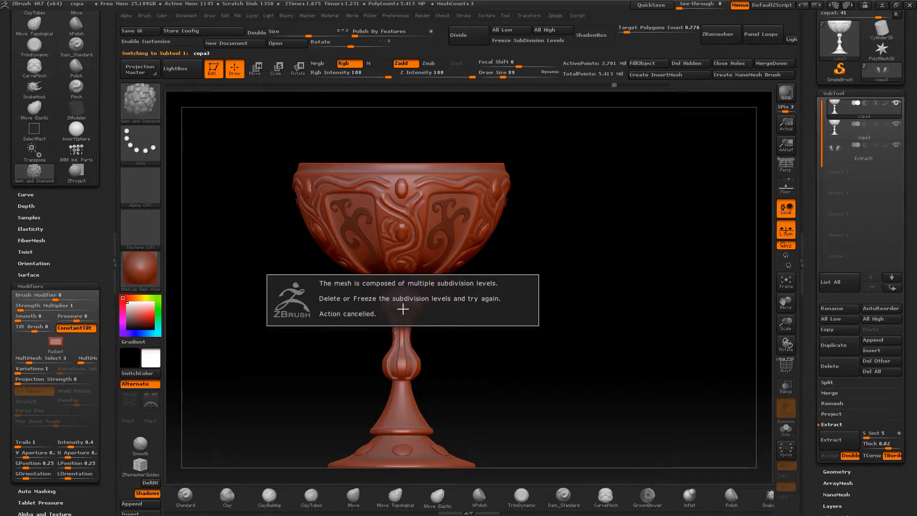
Delete the goblet's lower subdivision levels, then test-insert a Radiant gem on the upper knob and undo it.
left_click(837, 471)
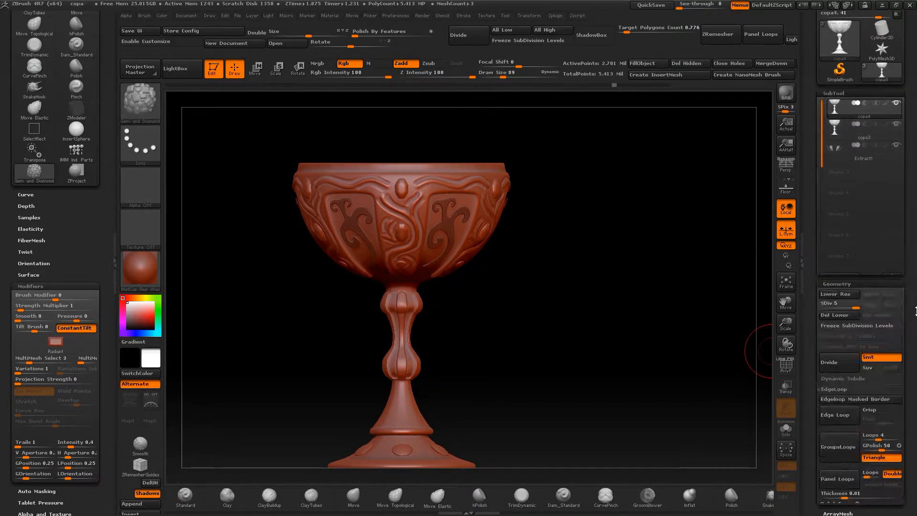
left_click(835, 136)
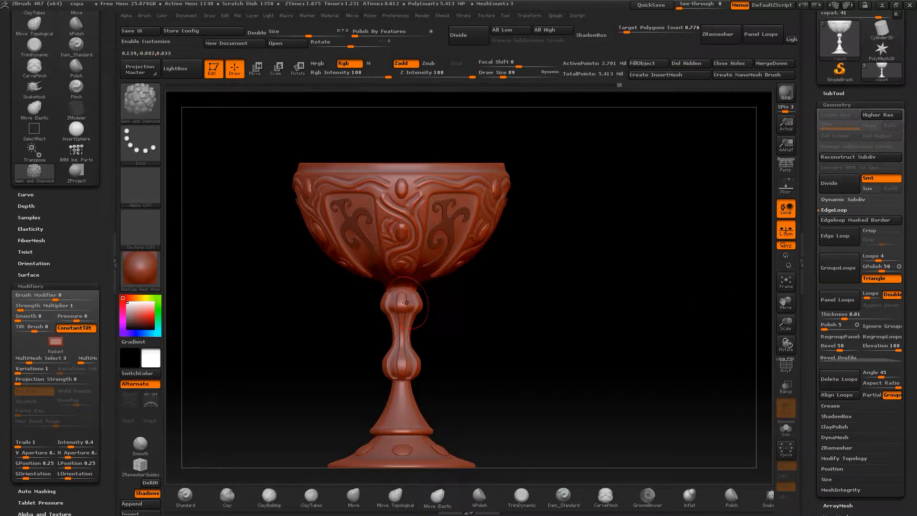
left_click_drag(403, 303, 405, 316)
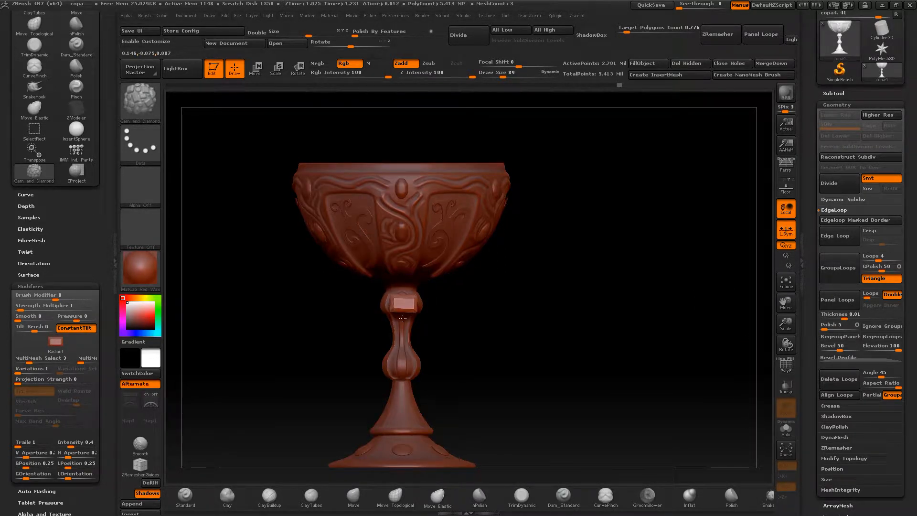
left_click_drag(412, 304, 413, 305)
key("ctrl+z")
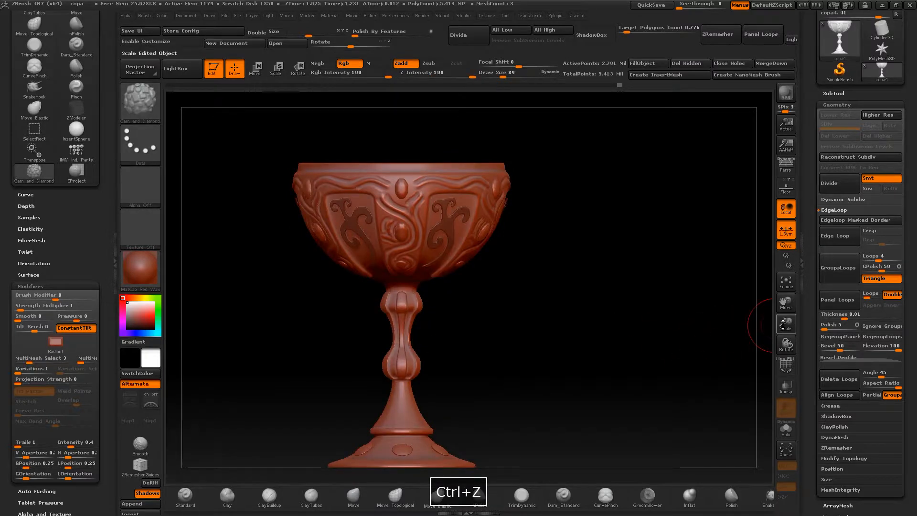
Undo a trial gem inserted without symmetry, then switch symmetry on and insert upright Radiant gems around the stem's upper knob.
left_click_drag(785, 325, 769, 424)
left_click_drag(670, 319, 664, 198, "alt")
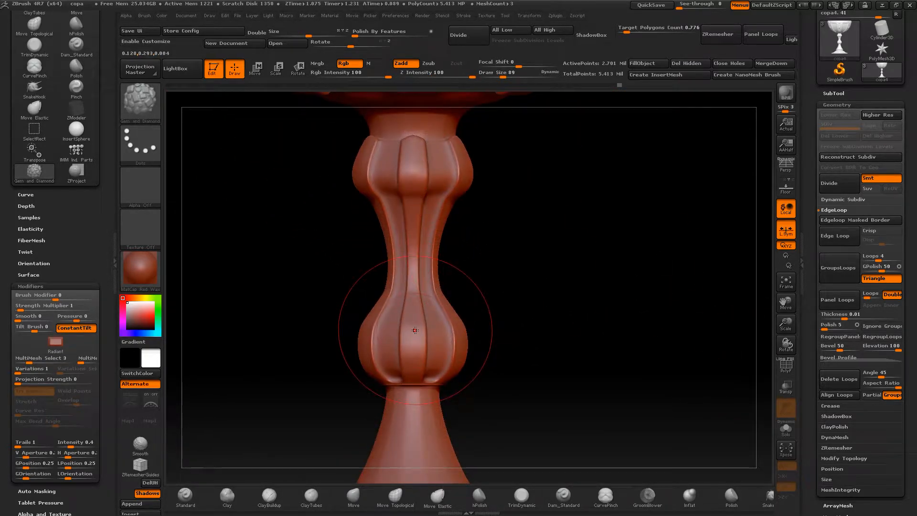
left_click_drag(413, 164, 433, 166)
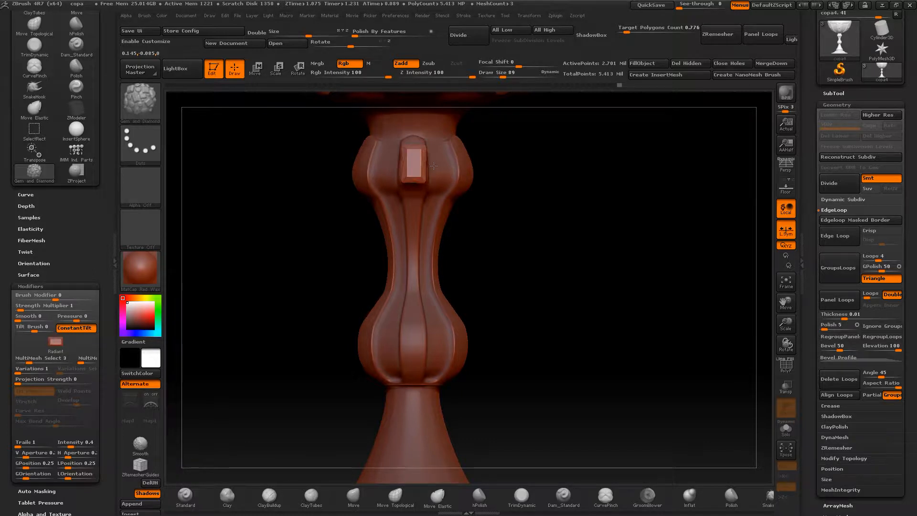
key("ctrl+z")
key("ctrl+z")
key("x")
left_click_drag(414, 170, 428, 170)
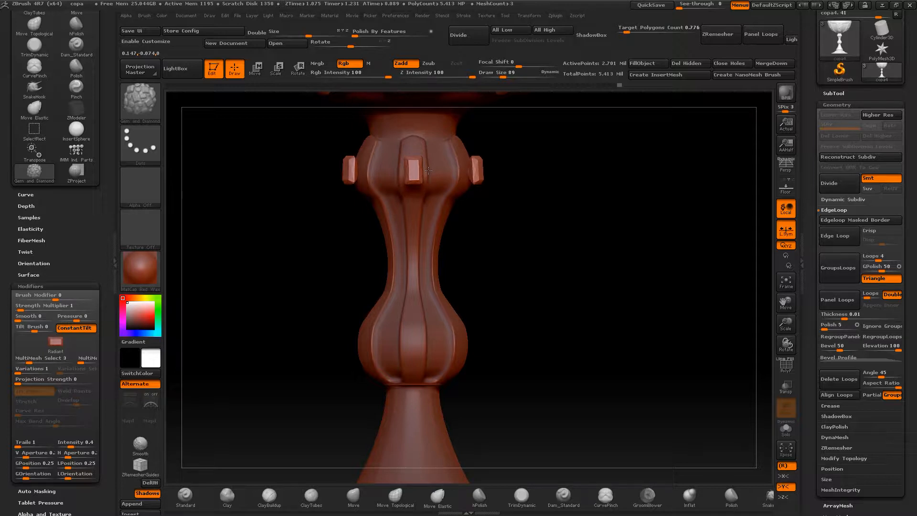
Move the Radiant gems inward with Transpose Move until they sit against the stem's upper knob, and clear the mask.
left_click_drag(608, 258, 660, 258)
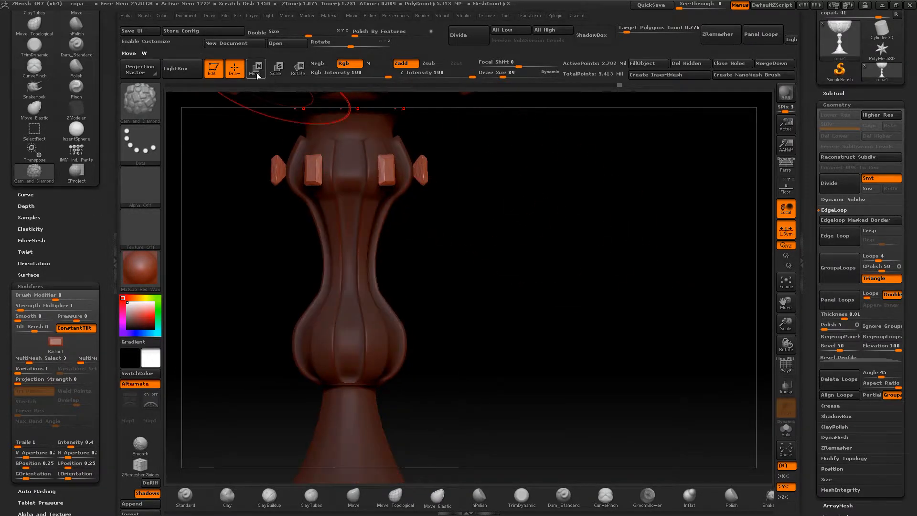
key("w")
left_click_drag(429, 173, 457, 169)
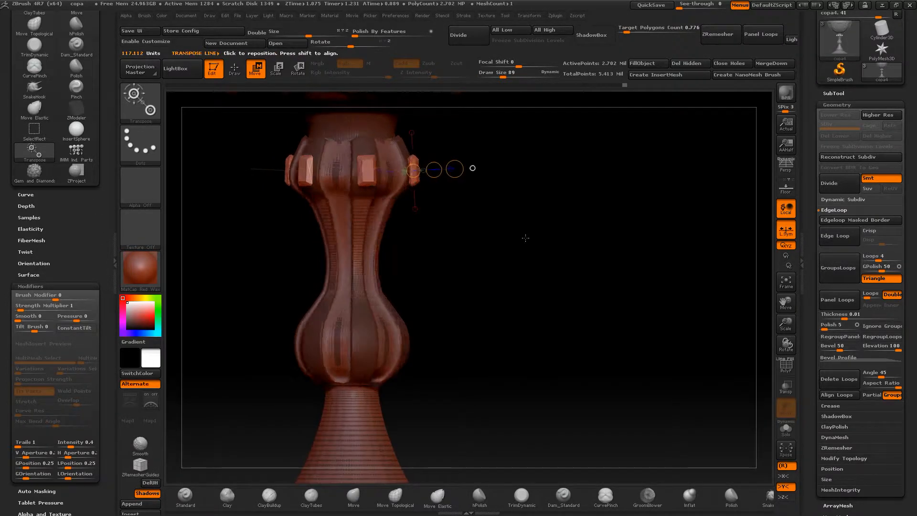
left_click_drag(529, 250, 490, 253)
left_click(574, 268, "ctrl")
left_click_drag(576, 265, 595, 248, "shift")
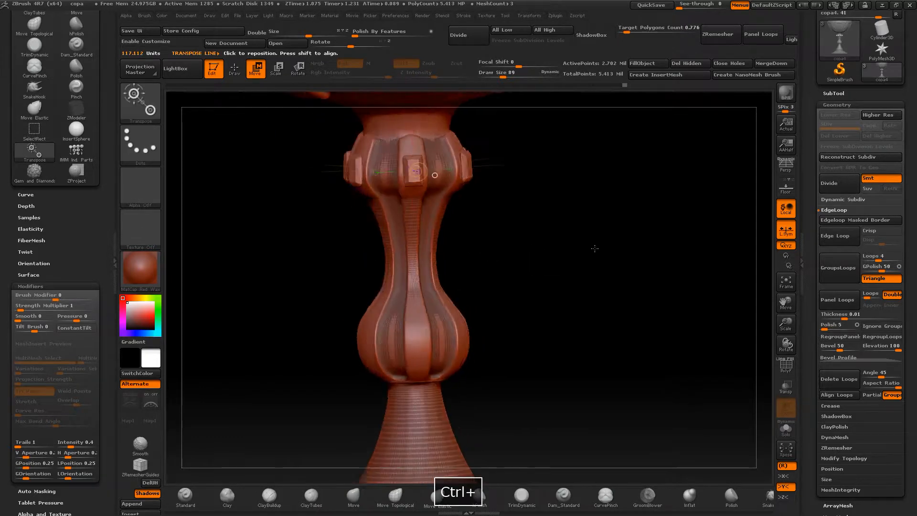
Isolate the gems in the copa4 subtool by hiding and deleting its goblet geometry, and show the copa3 goblet.
left_click(829, 95)
key("ctrl+alt+shift")
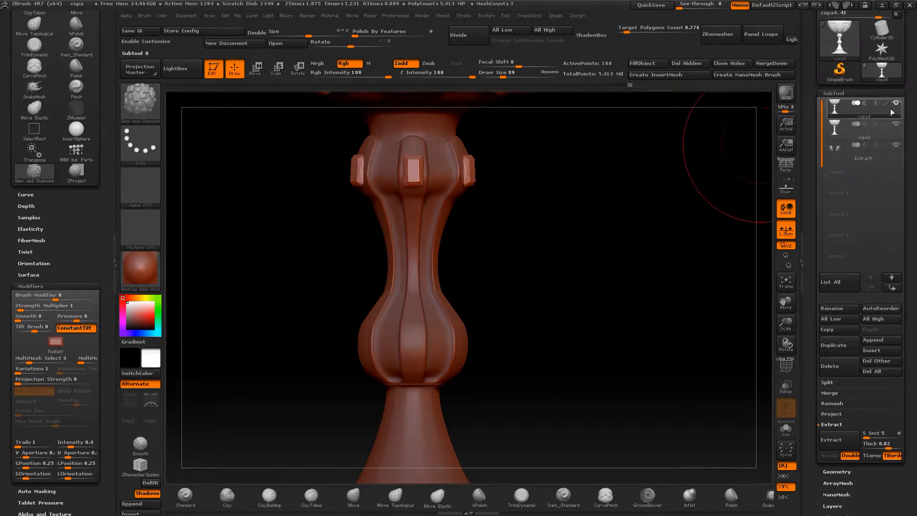
left_click(897, 154)
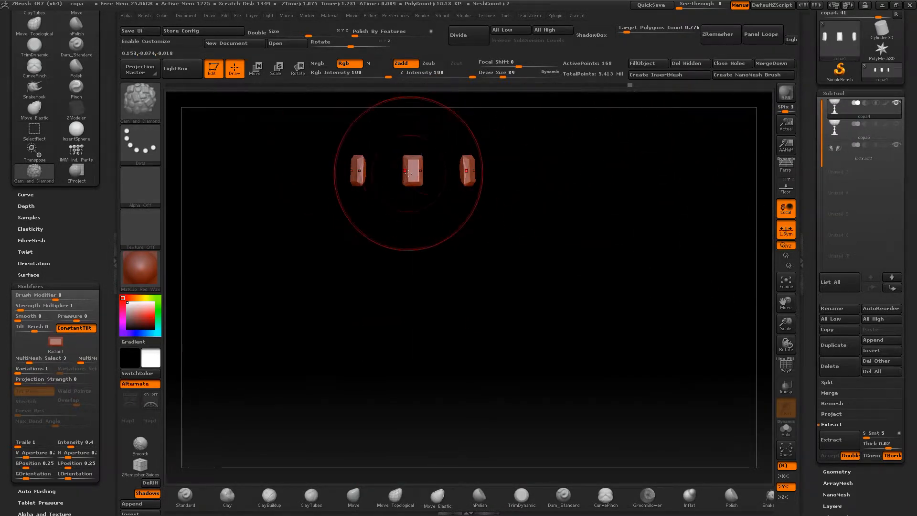
left_click(683, 66)
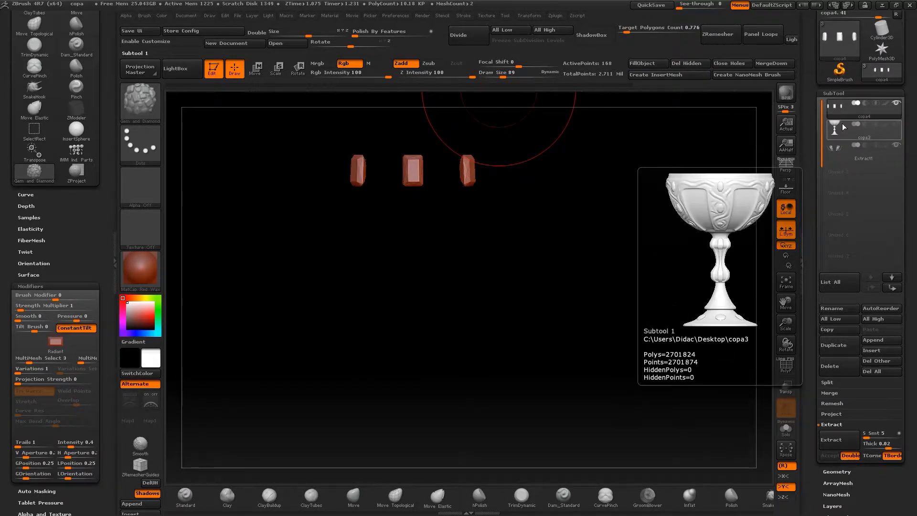
left_click(897, 123)
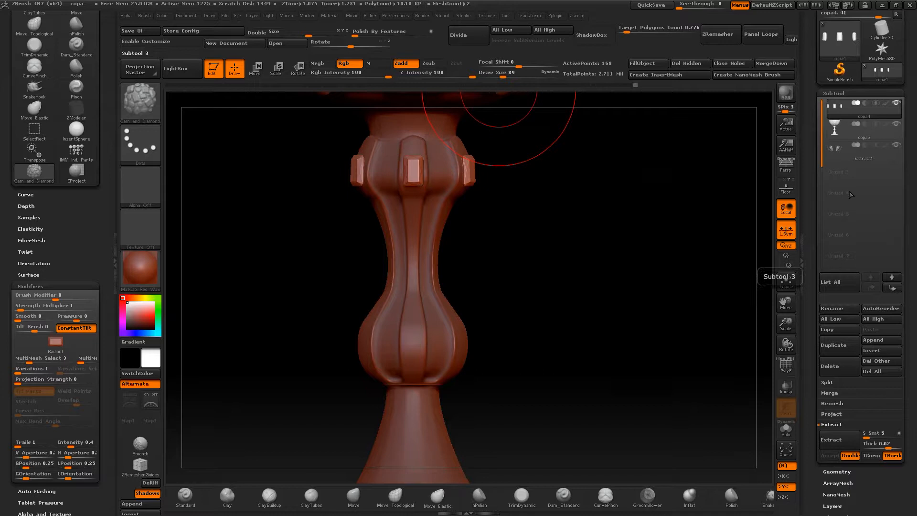
Examine the whole goblet from several angles and inspect how the gems sit on the stem's upper knob.
left_click_drag(783, 323, 770, 231)
left_click_drag(586, 197, 583, 292, "alt")
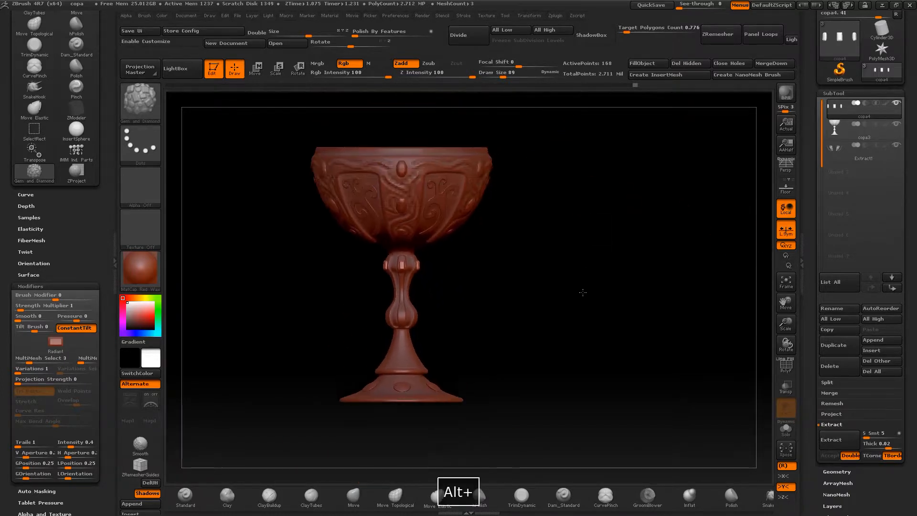
left_click_drag(586, 253, 651, 174)
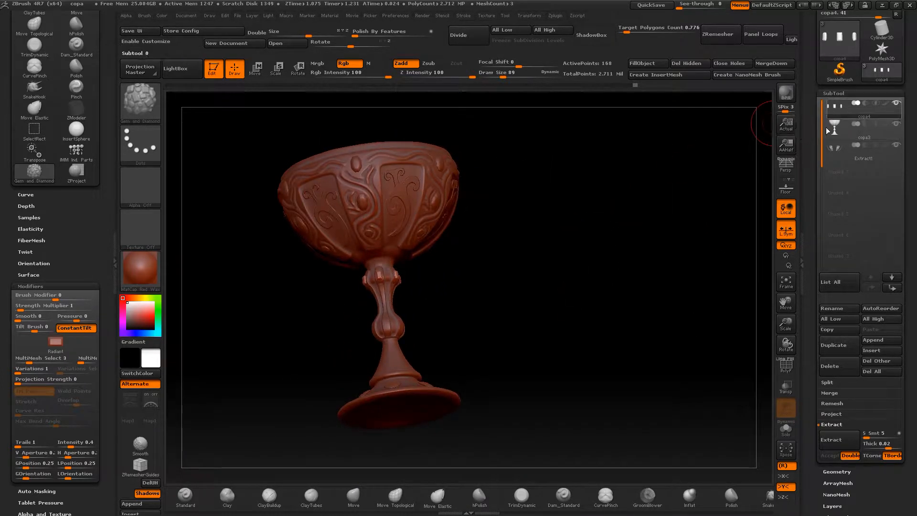
left_click_drag(618, 256, 745, 296, "shift")
left_click_drag(783, 322, 783, 406)
left_click_drag(679, 351, 681, 305)
left_click_drag(567, 282, 573, 320, "shift")
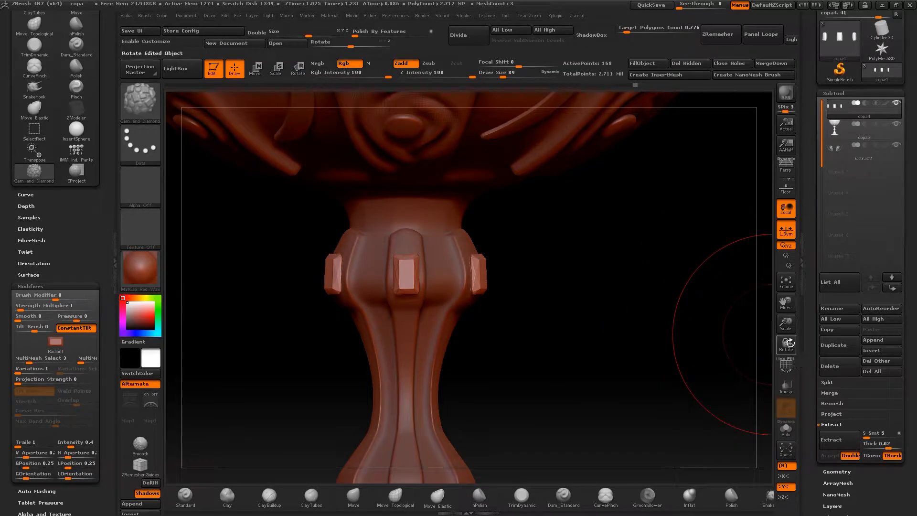
key("f")
mouse_move(785, 323)
left_mouse_down()
mouse_move(566, 349)
mouse_move(629, 252)
mouse_move(639, 262)
mouse_move(608, 311)
mouse_move(621, 334)
left_mouse_up()
Make the copa3 goblet the active subtool and frame its upper stem knob.
left_click(256, 69)
left_click(831, 126)
left_click_drag(737, 203, 760, 329)
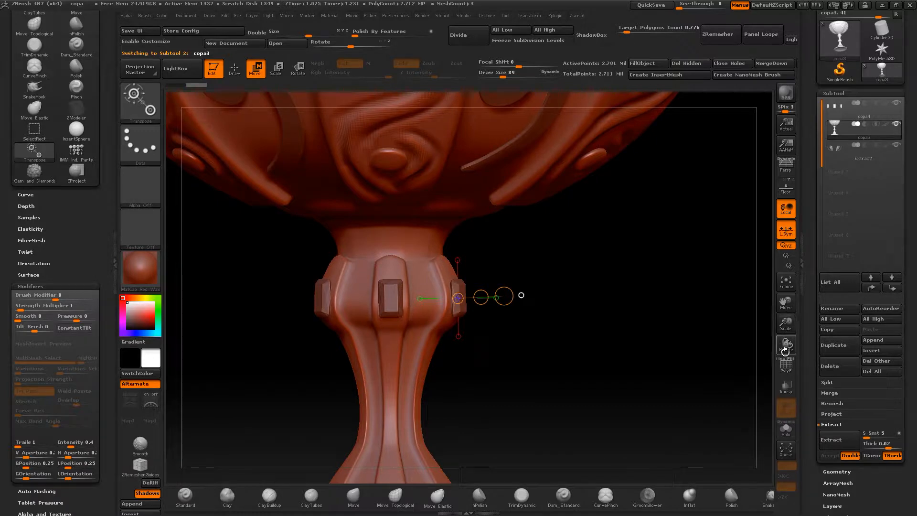
Try the hPolish brush with the draw size reduced to 8 on the neck above the knob, and undo the strokes.
left_click(311, 497)
left_click(442, 498)
left_click(480, 497)
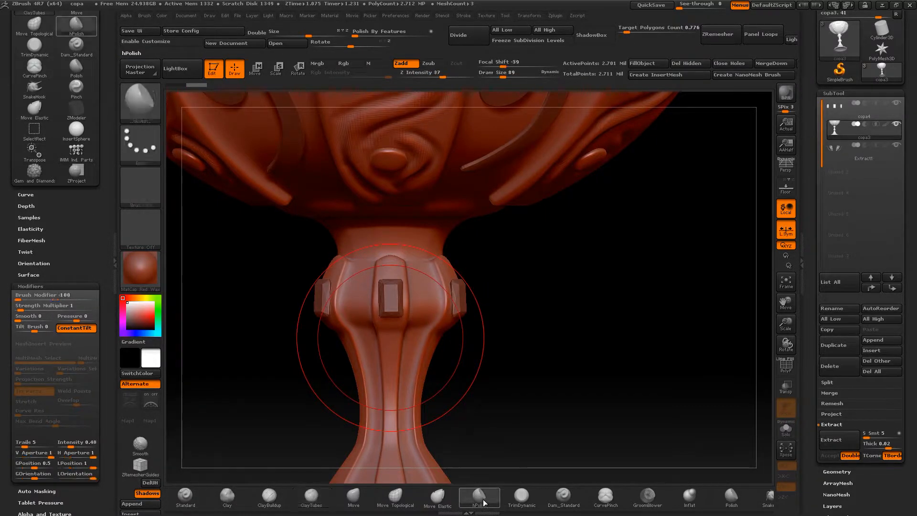
key("space")
left_click_drag(613, 287, 587, 286)
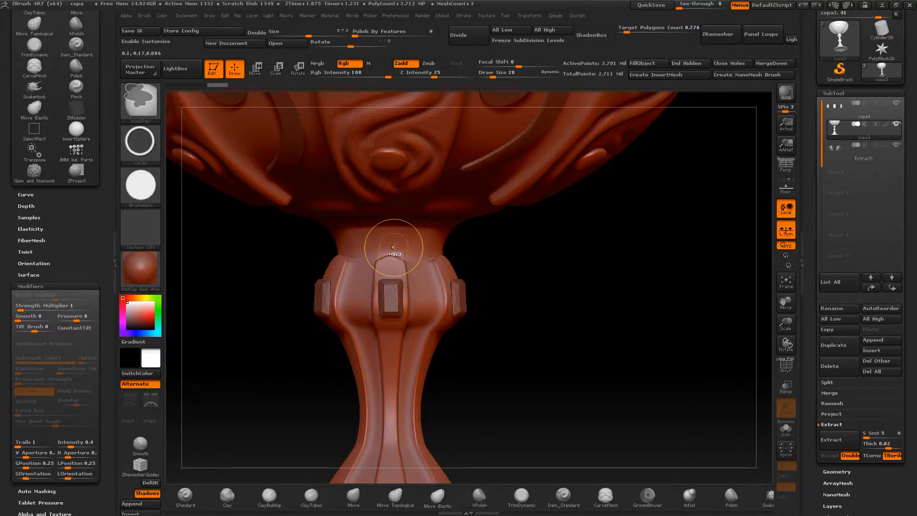
key("ctrl+z")
key("space")
left_click_drag(396, 231, 388, 232)
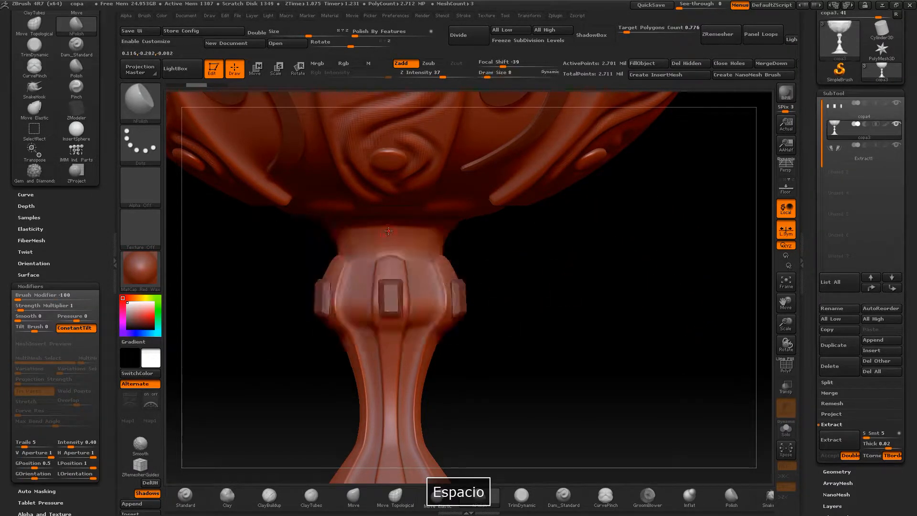
key("ctrl+z")
left_click_drag(557, 258, 491, 423)
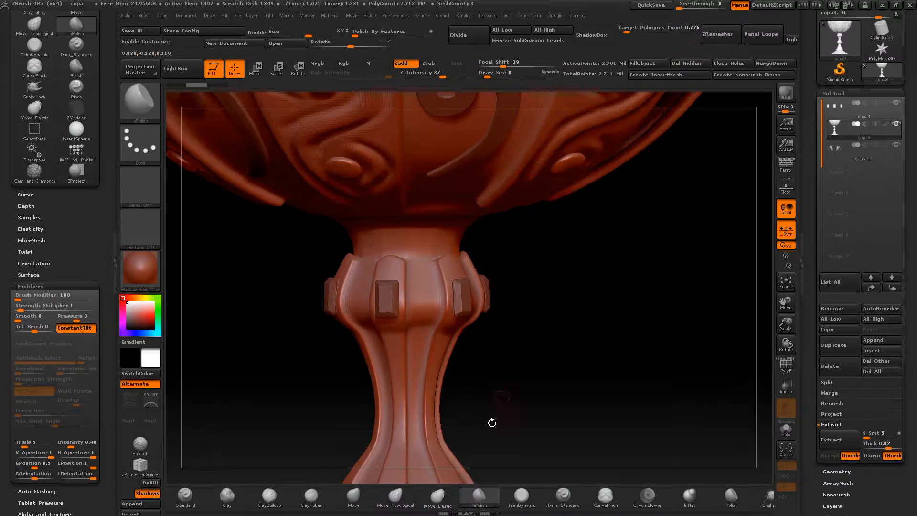
Try the ClayBuildup brush at draw size 20 between two gems on the upper knob, and undo the strokes.
left_click(258, 497)
left_click_drag(511, 276, 584, 270)
key("space")
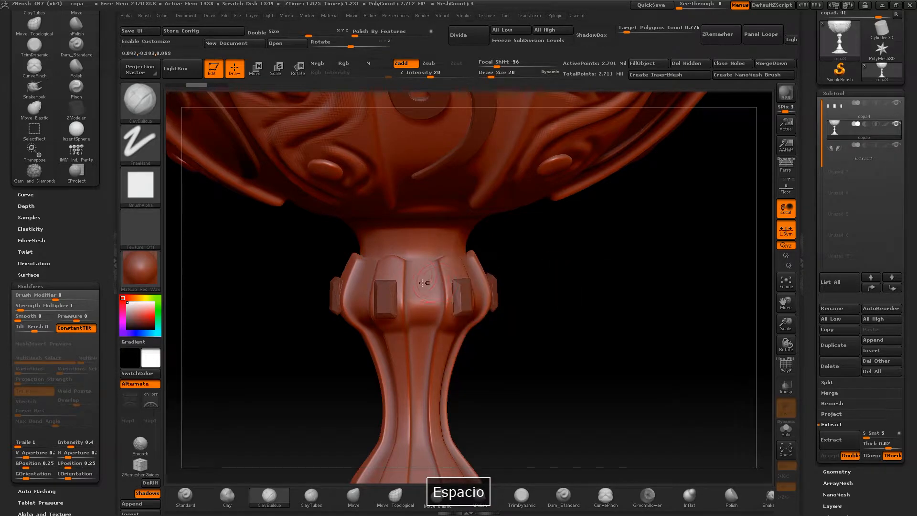
key("super")
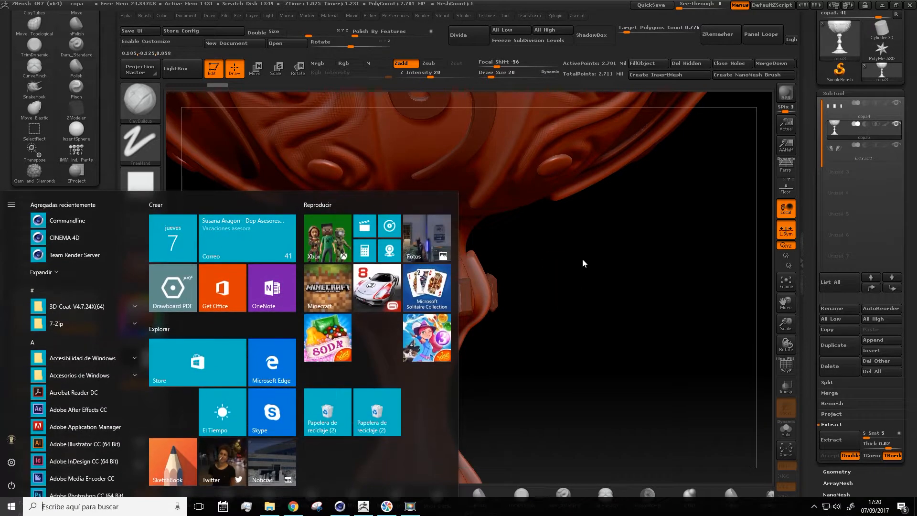
key("super")
key("ctrl+z")
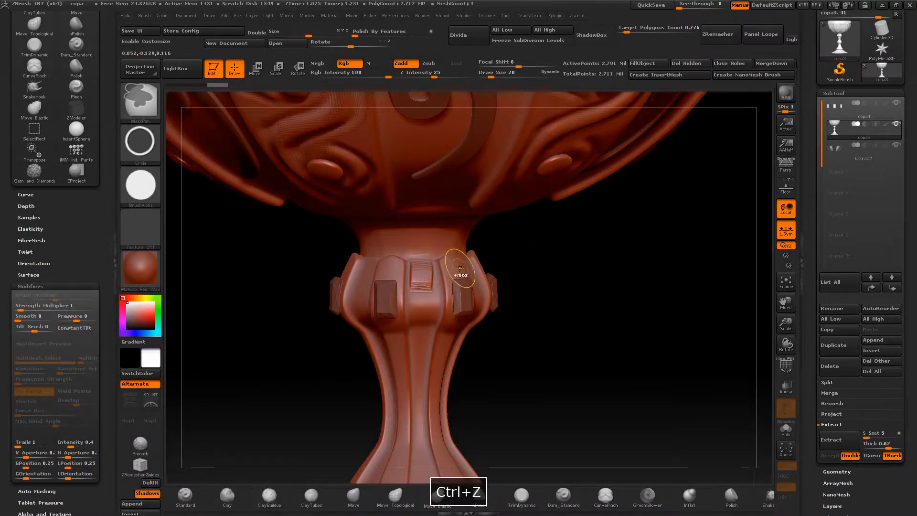
key("alt")
key("ctrl+z")
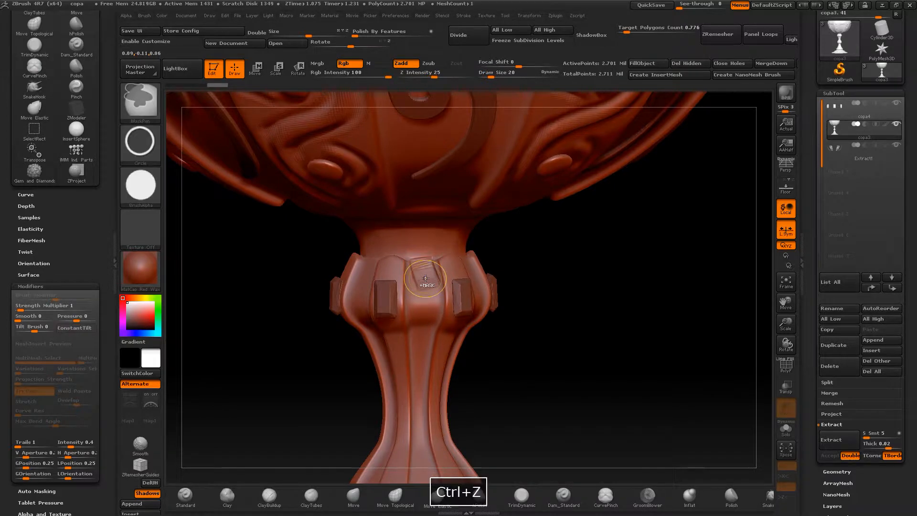
Turn on symmetry for copa3, test carving recesses between the gems with ClayBuildup, and undo them.
key("x")
key("alt")
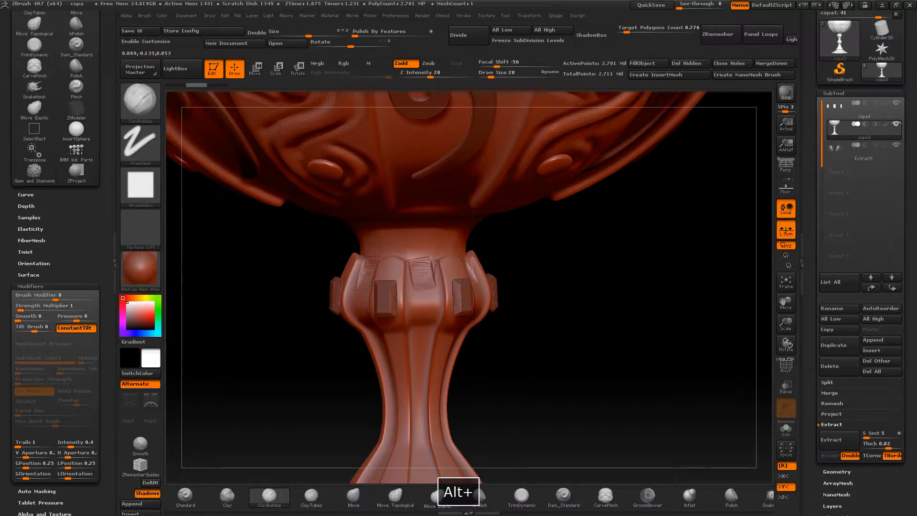
left_click_drag(423, 275, 423, 279, "alt")
left_click_drag(582, 285, 608, 297)
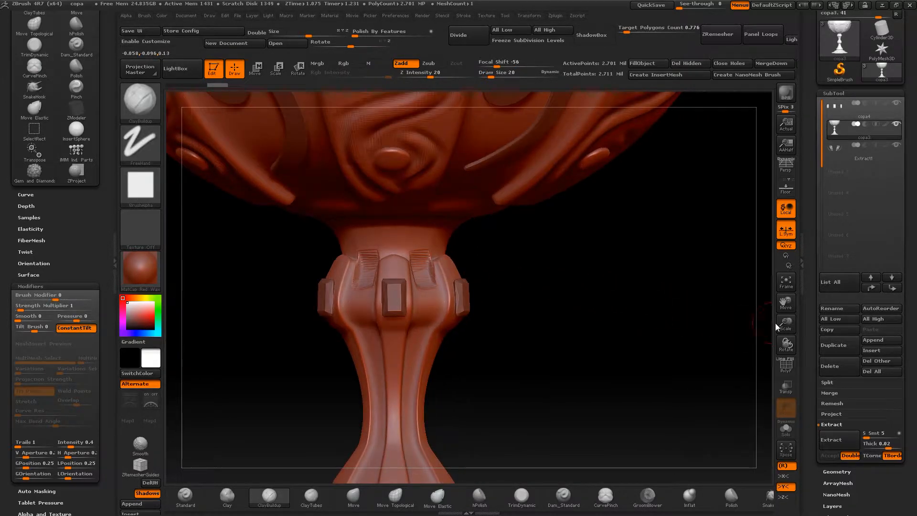
key("ctrl+z")
key("ctrl+z")
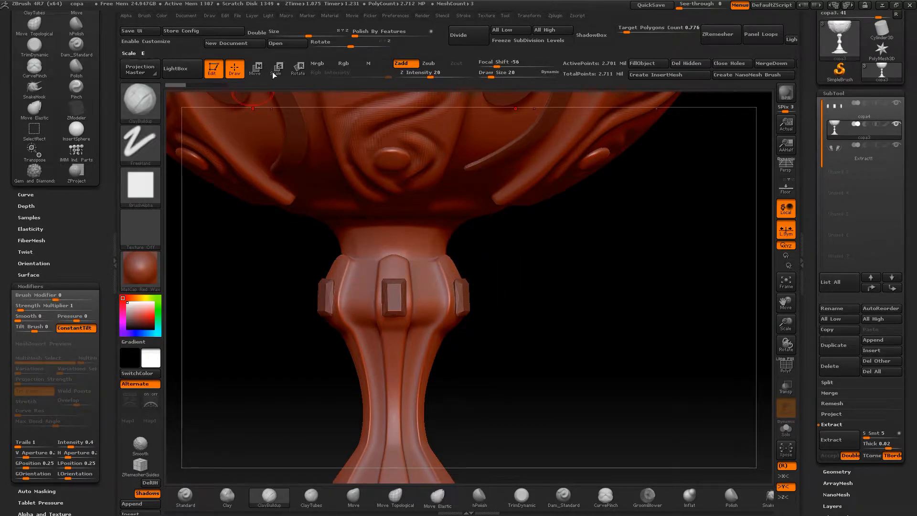
left_click(204, 85)
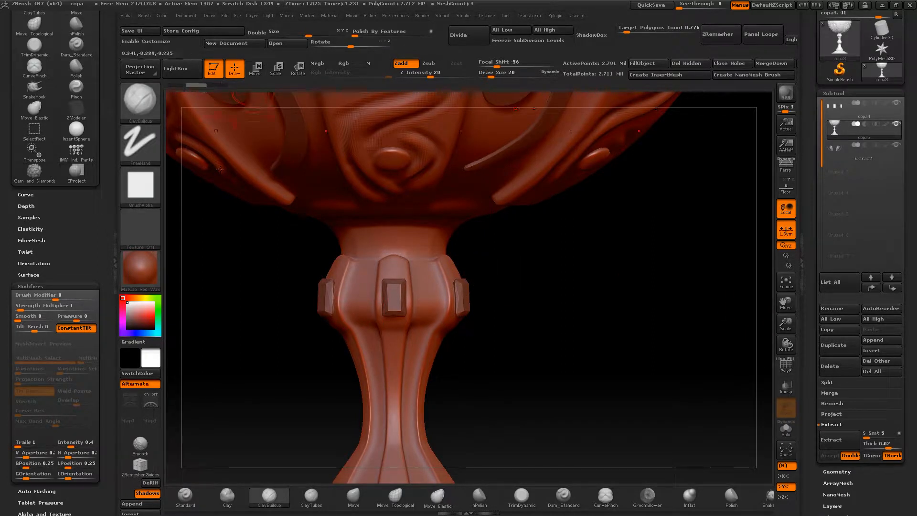
Select the Standard brush, test carving symmetrical recesses between the gems on the upper knob, and undo them.
left_click(184, 497)
left_click_drag(557, 259, 419, 270)
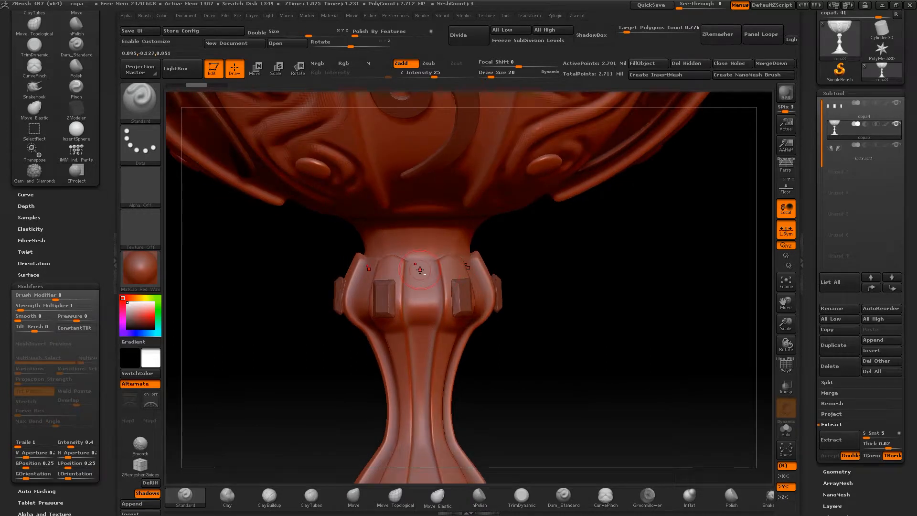
key("alt")
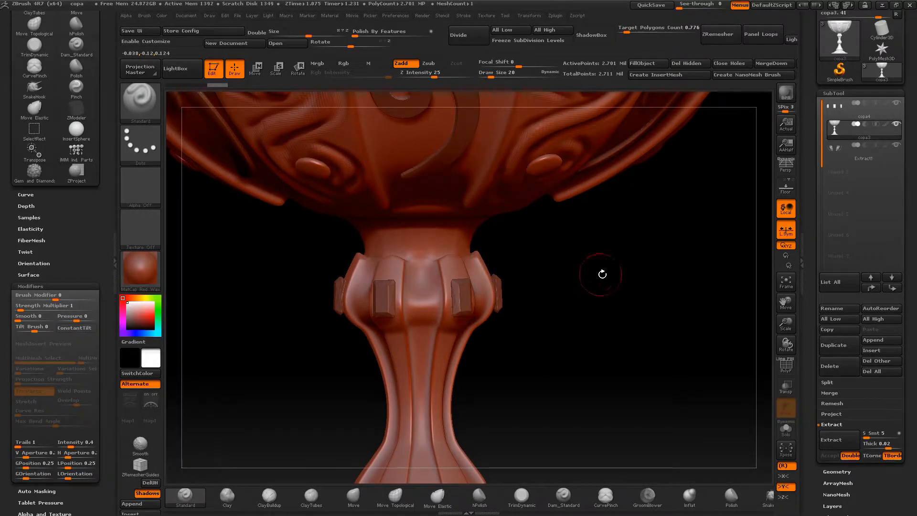
left_click_drag(602, 274, 708, 302)
left_click_drag(785, 329, 755, 208)
left_click_drag(581, 257, 557, 256)
key("ctrl+z")
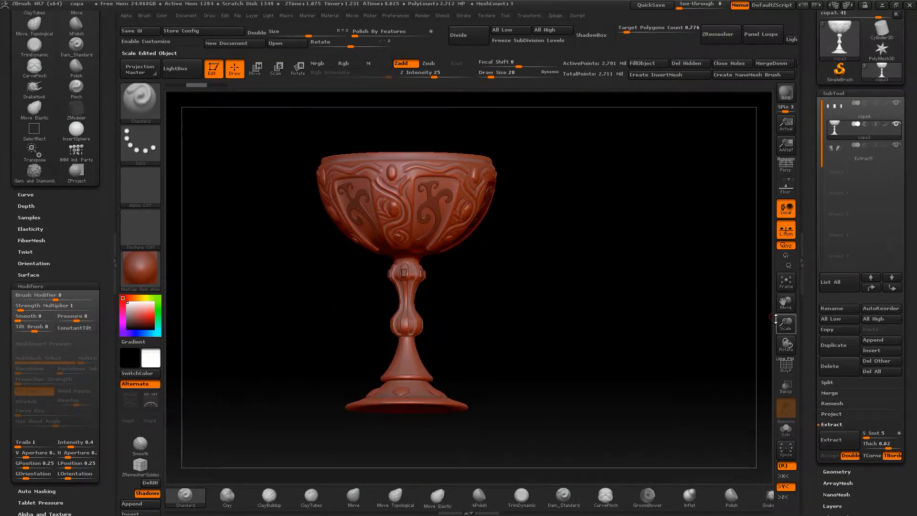
Set the Standard brush to draw size 4 and Z intensity 36, then test a groove on the flared lower stem and undo it.
mouse_move(636, 318)
left_mouse_down()
mouse_move(745, 332)
mouse_move(705, 432)
left_mouse_up()
left_click_drag(569, 380, 596, 187, "alt")
mouse_move(594, 260)
left_mouse_down()
mouse_move(585, 216)
mouse_move(592, 228)
left_mouse_up()
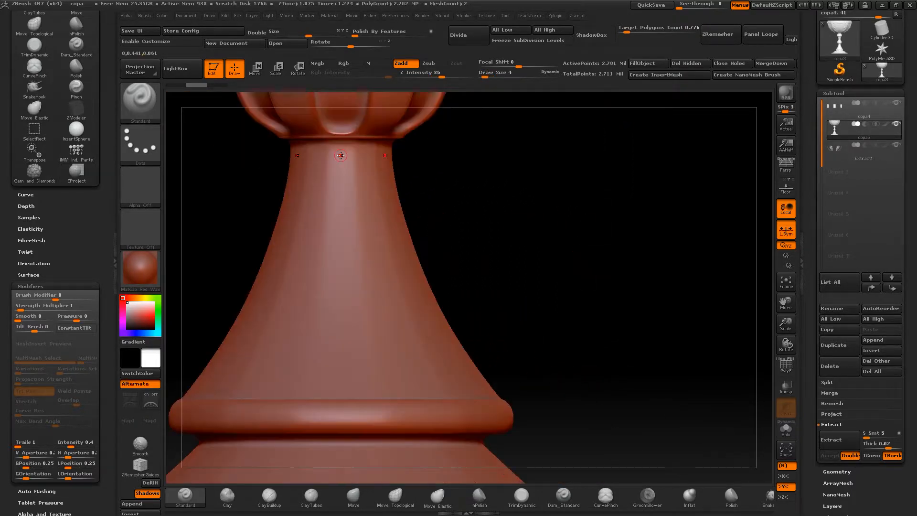
left_click_drag(340, 156, 342, 166, "alt")
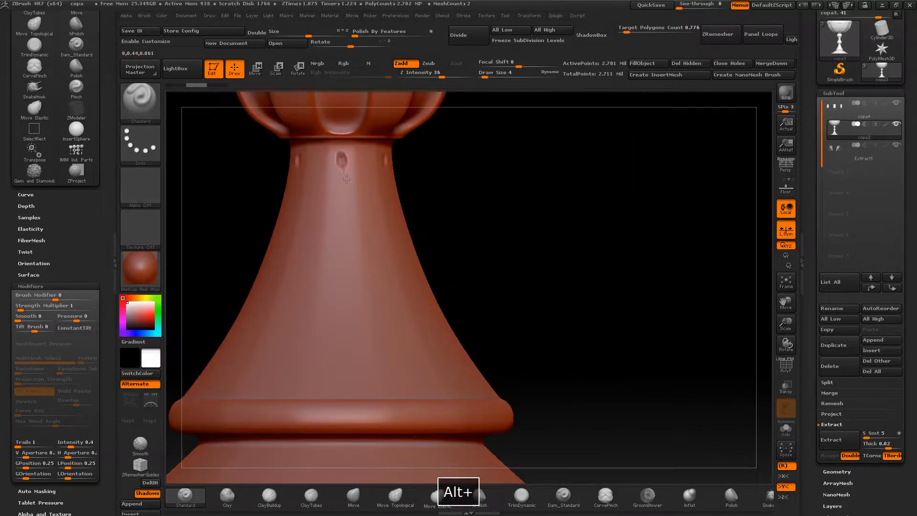
left_click_drag(358, 204, 362, 217, "alt")
key("ctrl+z")
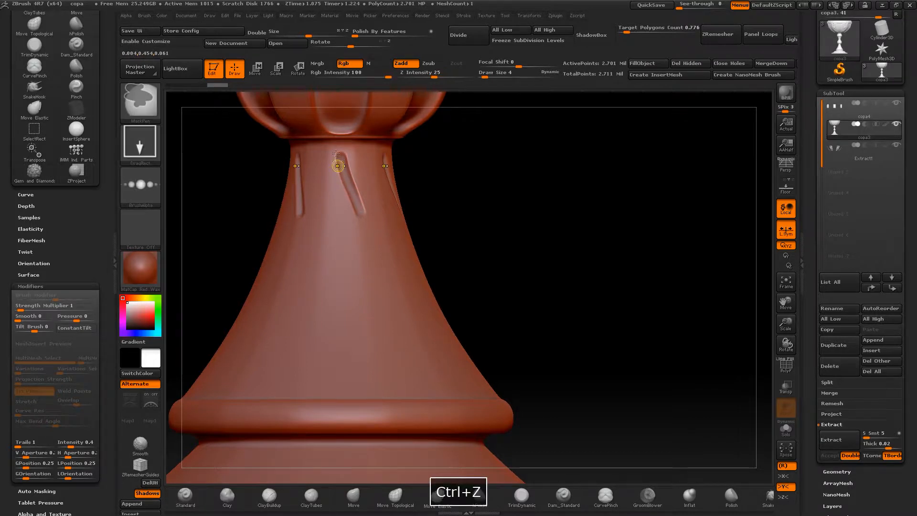
Carve a symmetrical groove from the top of the flared lower stem, curving down into a spiral scroll.
left_click_drag(339, 148, 350, 218, "alt")
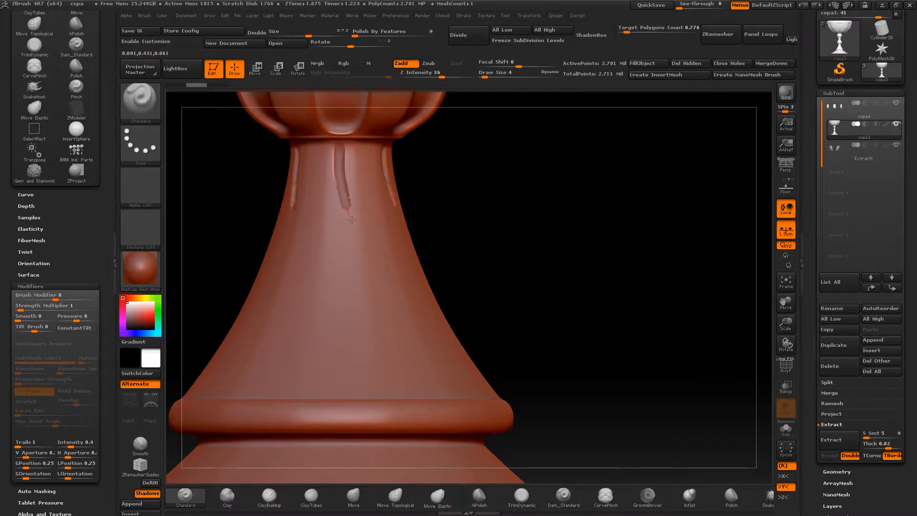
left_click_drag(407, 279, 389, 293, "alt")
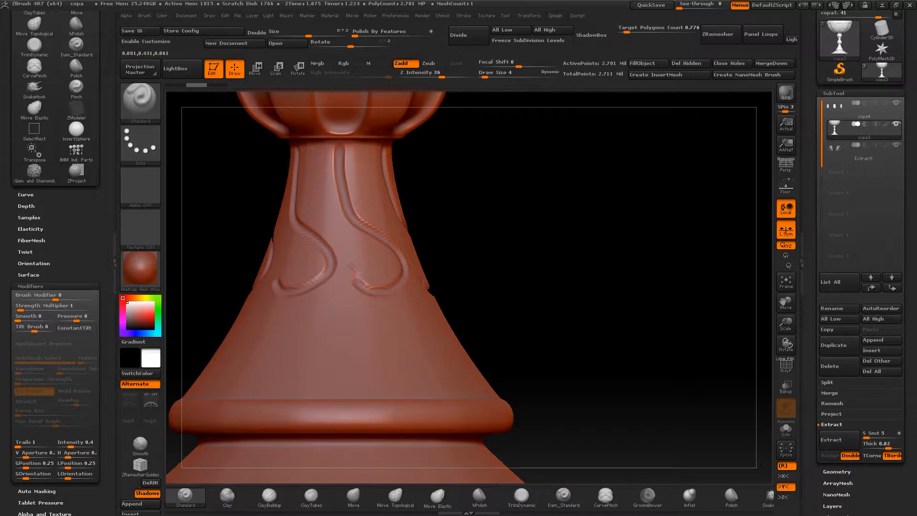
left_click_drag(388, 262, 390, 266, "alt")
mouse_move(436, 168)
left_mouse_down()
mouse_move(487, 179)
mouse_move(418, 202)
left_mouse_up()
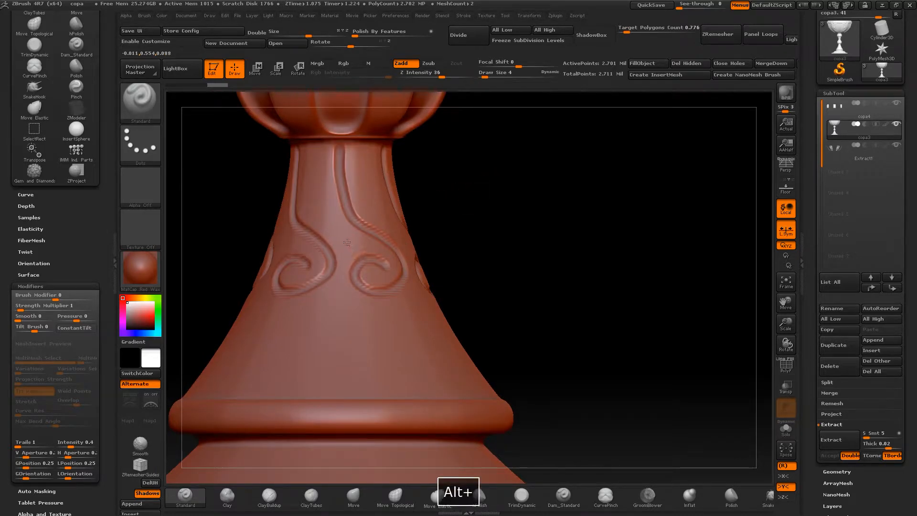
Carve more symmetrical flowing grooves and spiral scrolls over the flared lower stem, filling it down to its bottom collar.
left_click_drag(347, 246, 331, 224, "alt")
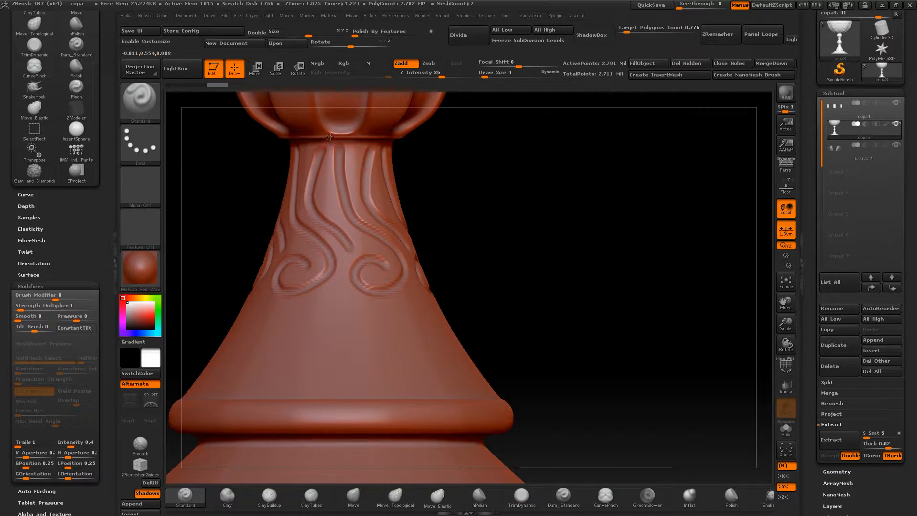
mouse_move(473, 242)
left_mouse_down()
mouse_move(483, 257)
mouse_move(494, 206)
left_mouse_up()
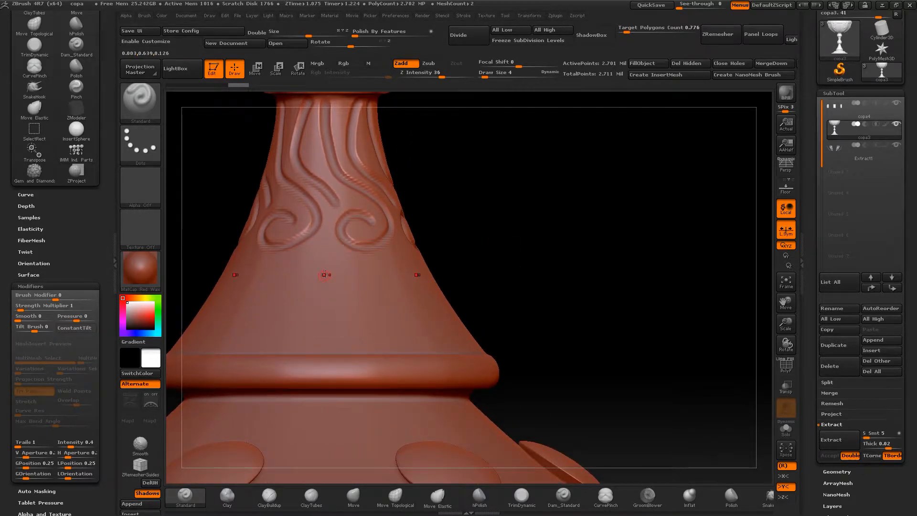
left_click_drag(320, 260, 297, 276, "alt")
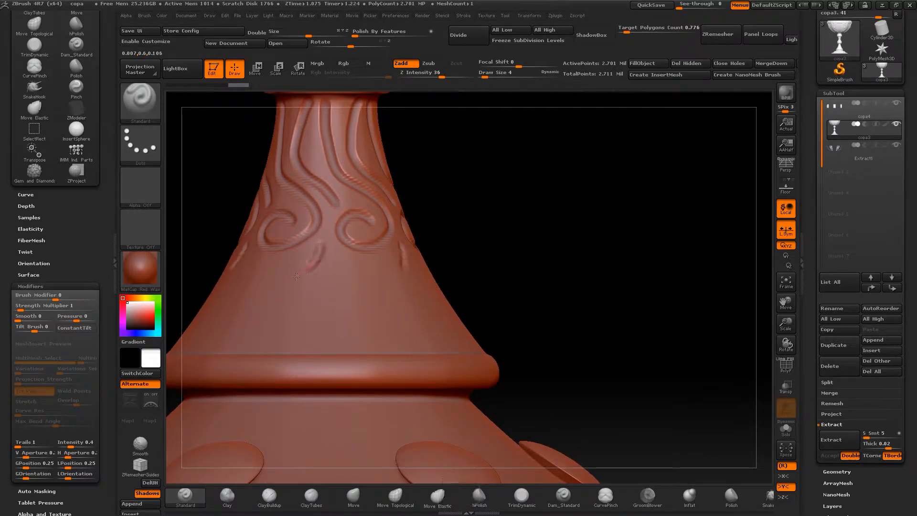
left_click_drag(219, 307, 238, 333, "alt")
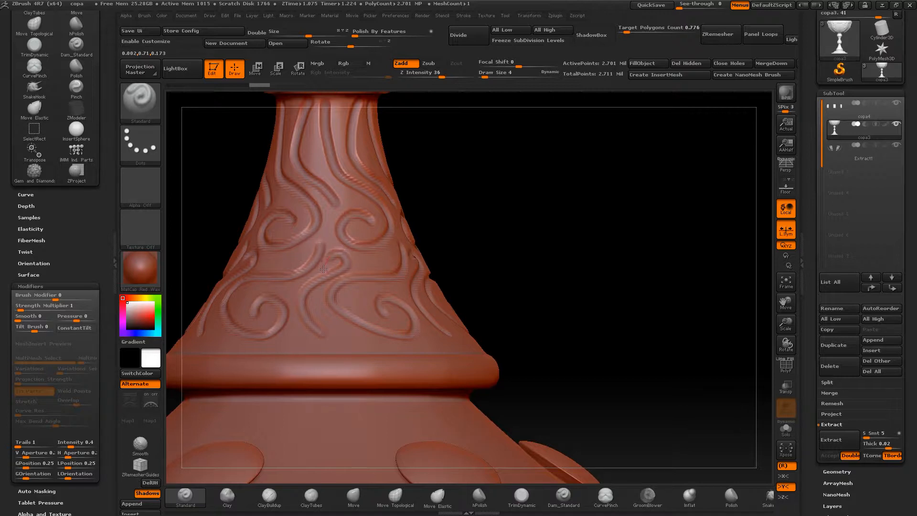
left_click_drag(325, 271, 328, 271)
mouse_move(507, 228)
left_mouse_down()
mouse_move(546, 234)
mouse_move(553, 254)
left_mouse_up()
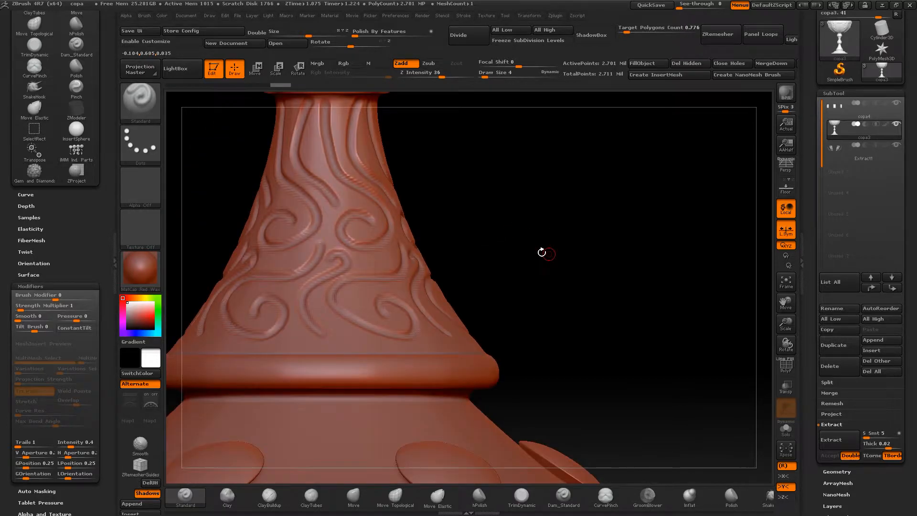
Try carving a symmetrical groove from the foot's inner edge that curves around each oval boss, undoing the stray strokes.
left_click_drag(714, 274, 670, 252, "alt")
mouse_move(502, 283)
left_mouse_down("alt")
mouse_move(524, 350)
mouse_move(559, 207)
mouse_move(565, 266)
left_mouse_up("alt")
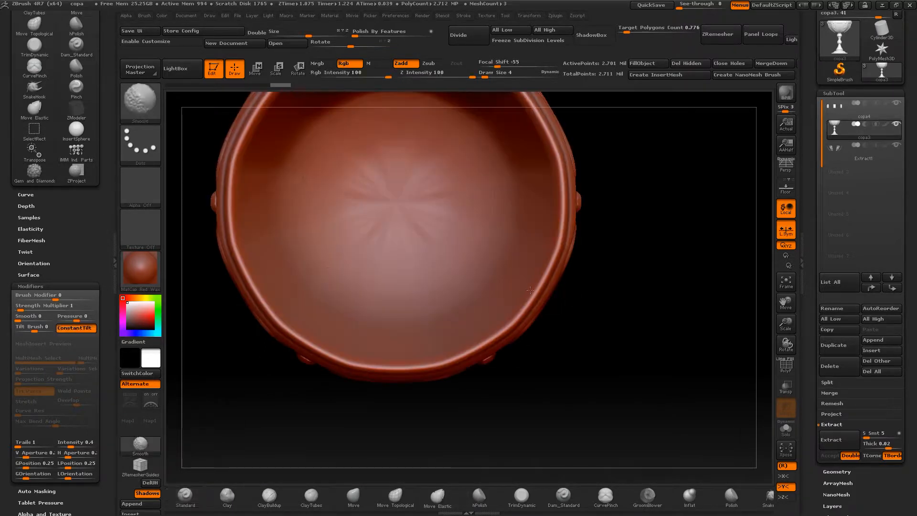
left_click_drag(577, 327, 575, 261)
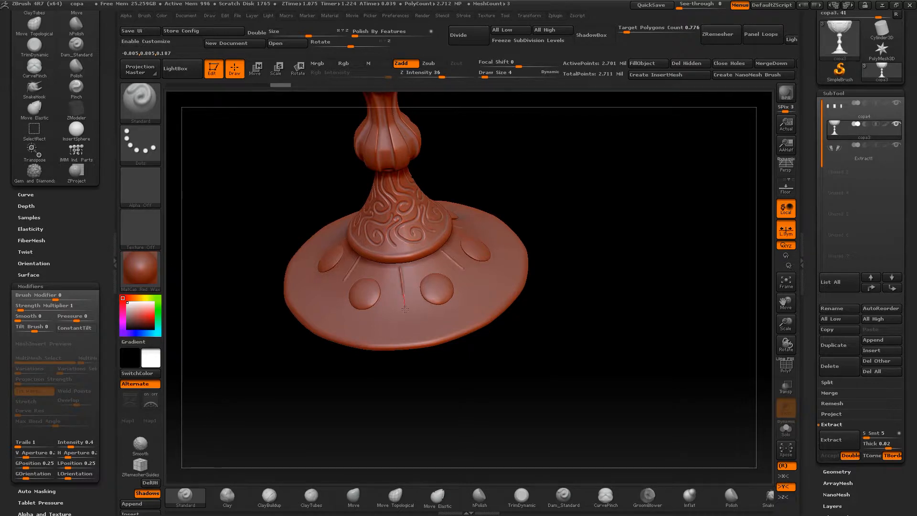
key("ctrl+z")
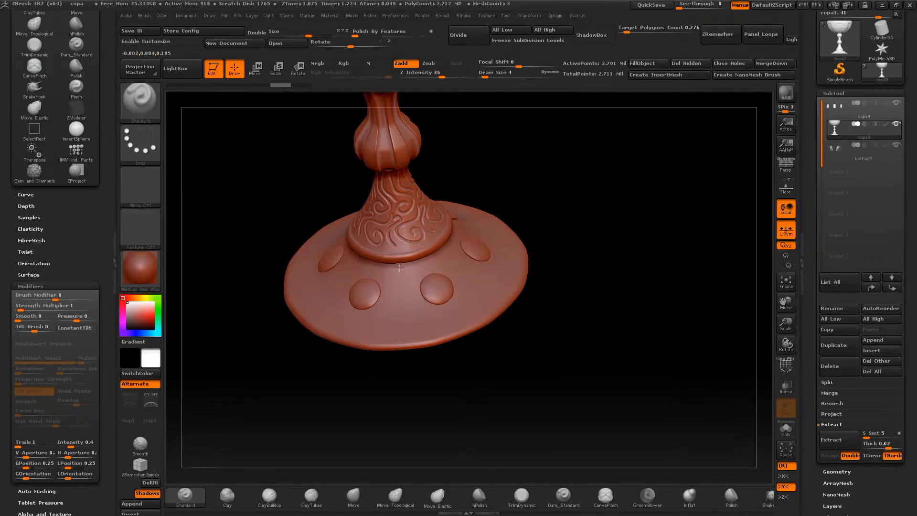
left_click_drag(402, 290, 419, 317)
mouse_move(460, 286)
left_mouse_down()
mouse_move(410, 280)
mouse_move(414, 306)
left_mouse_up()
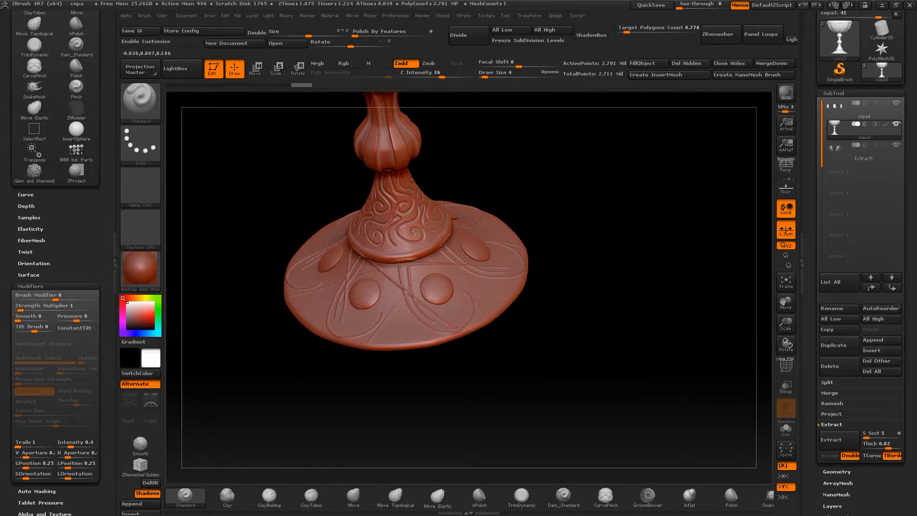
key("ctrl+z")
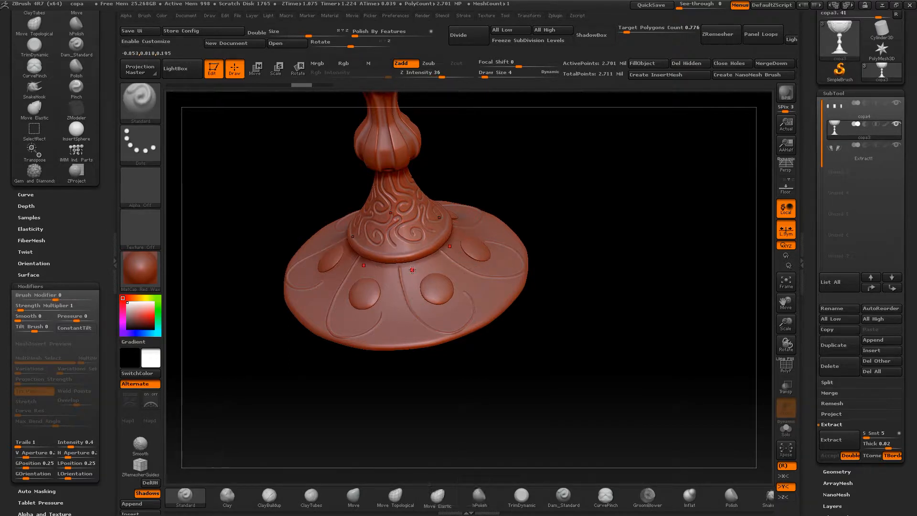
Try carving inner concentric grooves around the foot's oval bosses with symmetry, undoing the misplaced strokes.
mouse_move(411, 274)
left_mouse_down()
mouse_move(431, 322)
mouse_move(458, 327)
mouse_move(471, 314)
mouse_move(466, 297)
mouse_move(451, 283)
mouse_move(450, 320)
left_mouse_up()
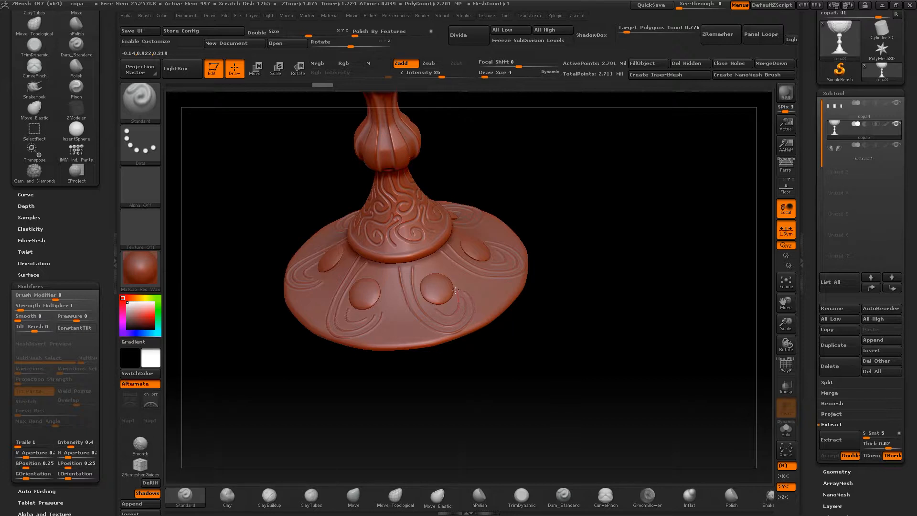
key("ctrl+z")
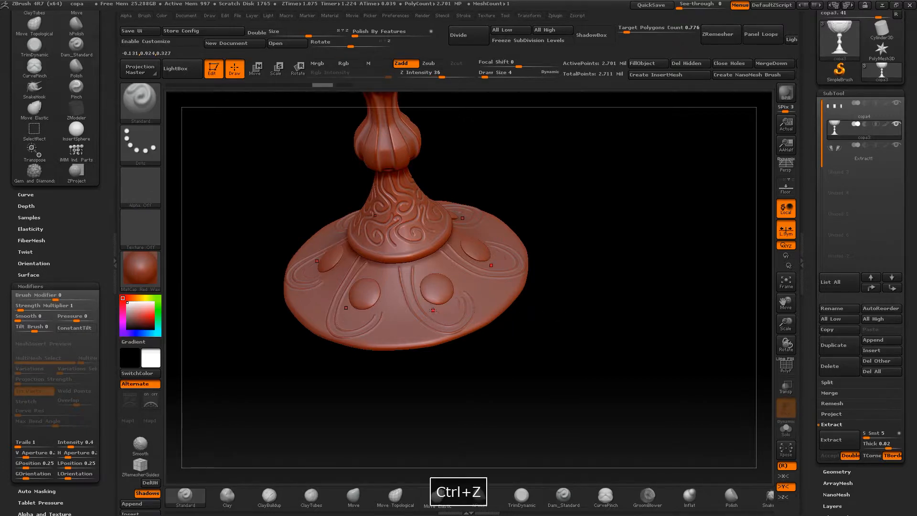
left_click_drag(429, 310, 448, 322)
key("ctrl+z")
mouse_move(449, 315)
left_mouse_down()
mouse_move(463, 309)
mouse_move(460, 293)
mouse_move(448, 290)
mouse_move(453, 326)
mouse_move(460, 296)
mouse_move(451, 290)
mouse_move(449, 325)
mouse_move(428, 309)
mouse_move(432, 301)
left_mouse_up()
key("ctrl+z")
key("ctrl+z")
Try filling the gaps between the foot's oval bosses with symmetrical grooves running out towards the rim.
left_click_drag(482, 326, 574, 258)
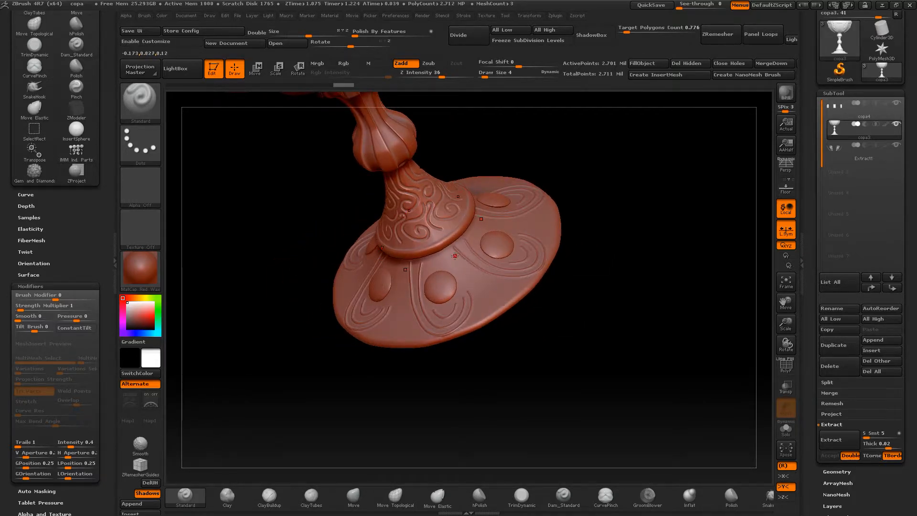
left_click_drag(454, 266, 483, 288)
key("ctrl+z")
key("ctrl+z")
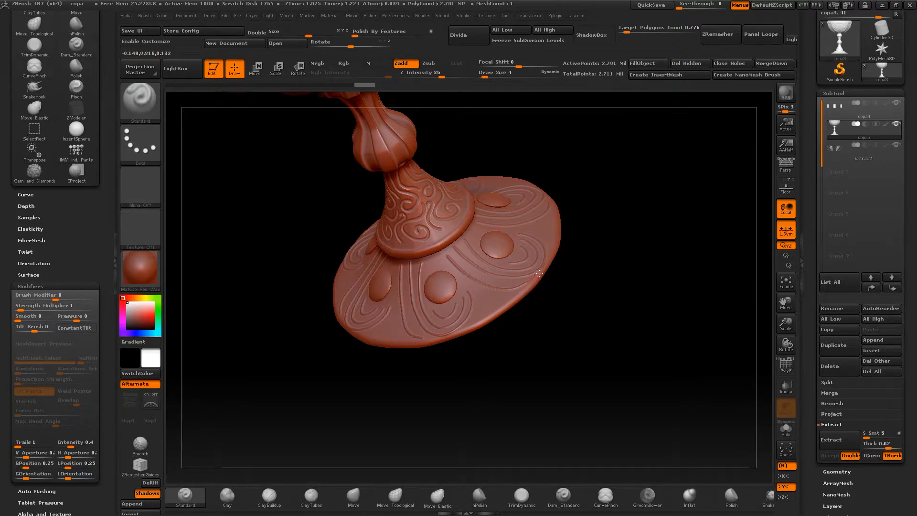
left_click_drag(583, 302, 541, 298)
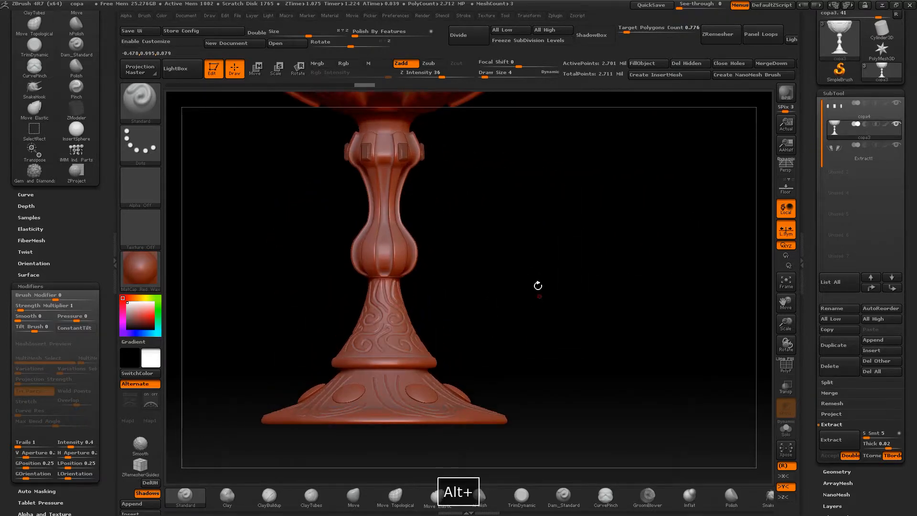
Try carving symmetrical crossing grooves between the bosses on the foot's upper surface, undoing unwanted strokes.
key("ctrl+z")
mouse_move(408, 387)
left_mouse_down()
mouse_move(310, 380)
mouse_move(315, 364)
left_mouse_up()
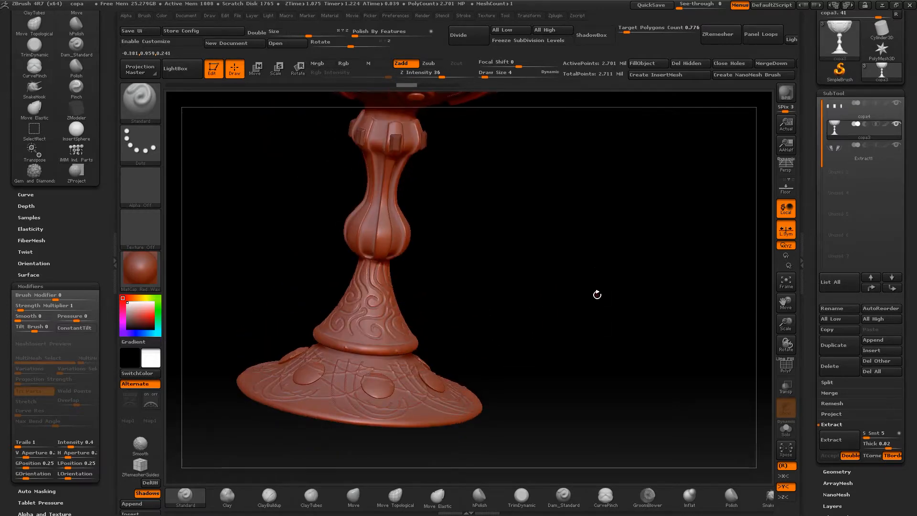
key("ctrl+z")
left_click_drag(524, 293, 521, 327)
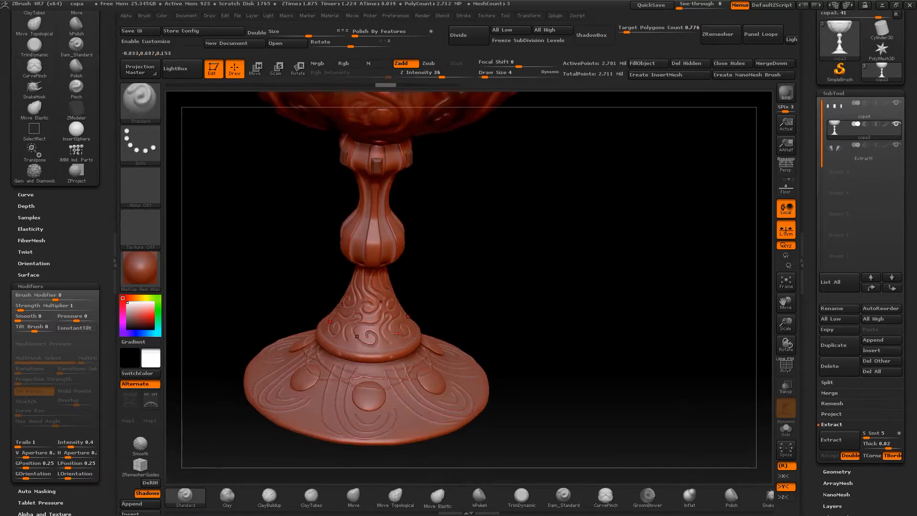
Try carving a symmetrical pointed groove pattern on the neck between the bowl and the upper knob, undoing stray strokes.
left_click_drag(485, 253, 484, 222)
left_click_drag(484, 222, 510, 258, "alt")
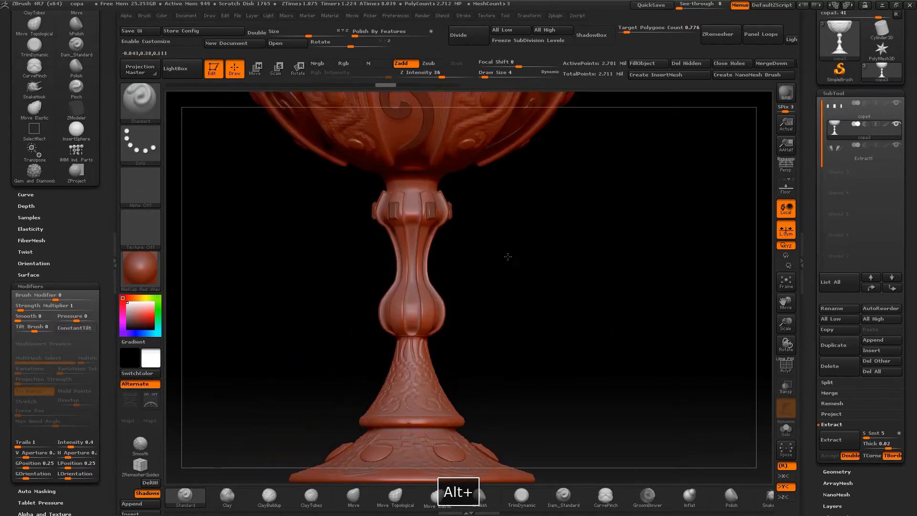
left_click_drag(524, 227, 526, 305, "alt")
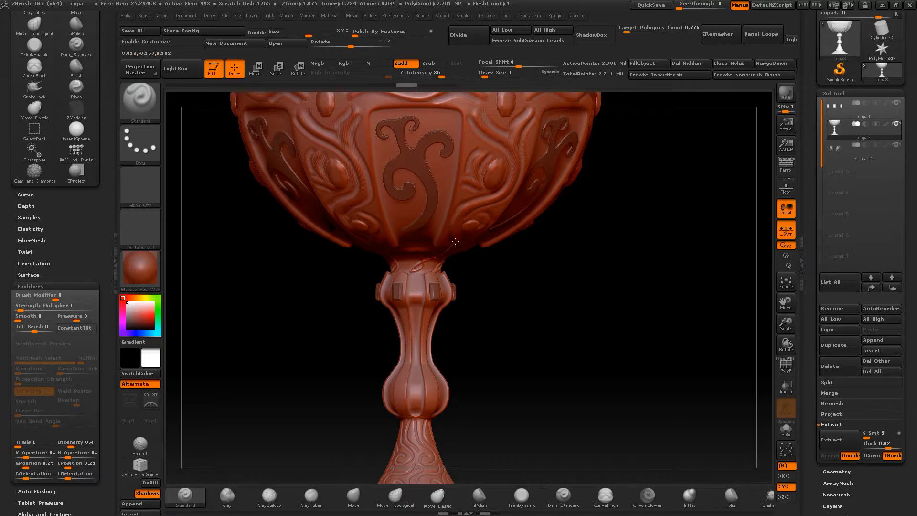
left_click_drag(524, 307, 497, 306)
key("ctrl+z")
key("ctrl+z")
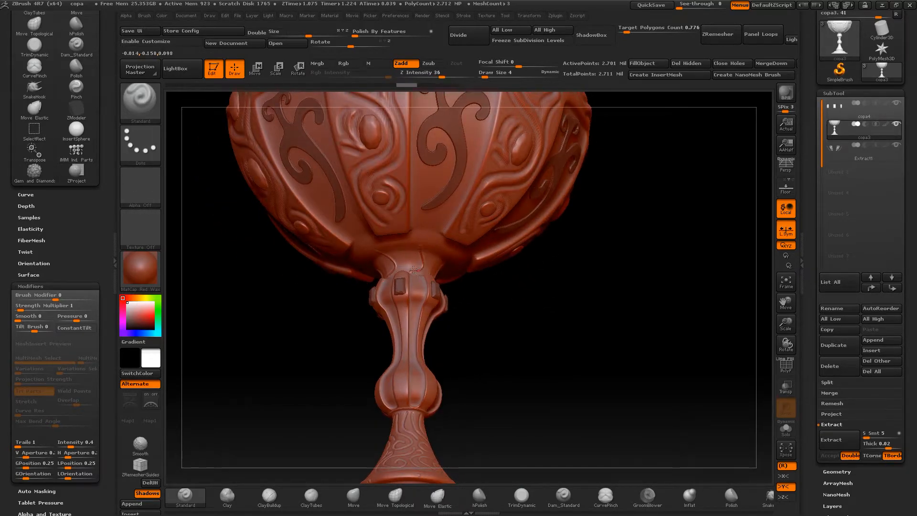
key("ctrl+z")
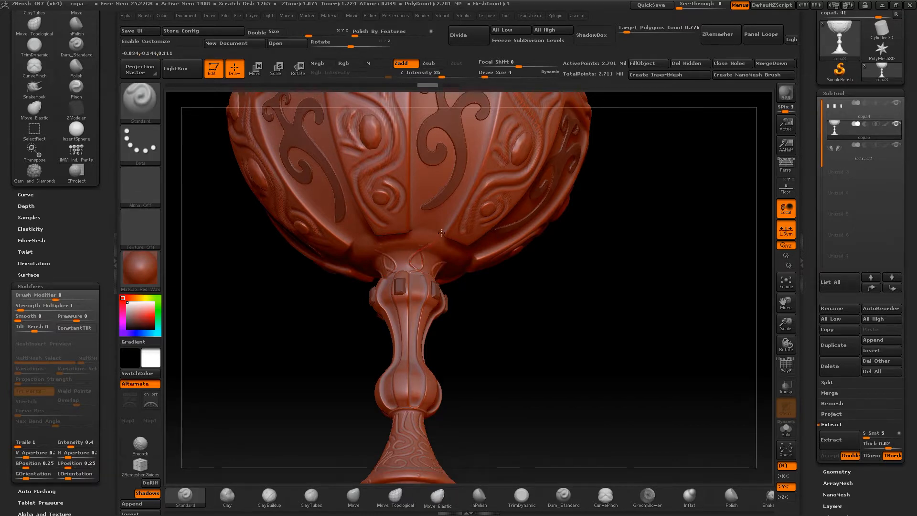
Try drawing thin symmetrical tendrils from the neck up the bowl's underside and around the dark scroll inlays.
mouse_move(576, 285)
left_mouse_down()
mouse_move(571, 319)
mouse_move(594, 244)
mouse_move(386, 249)
left_mouse_up()
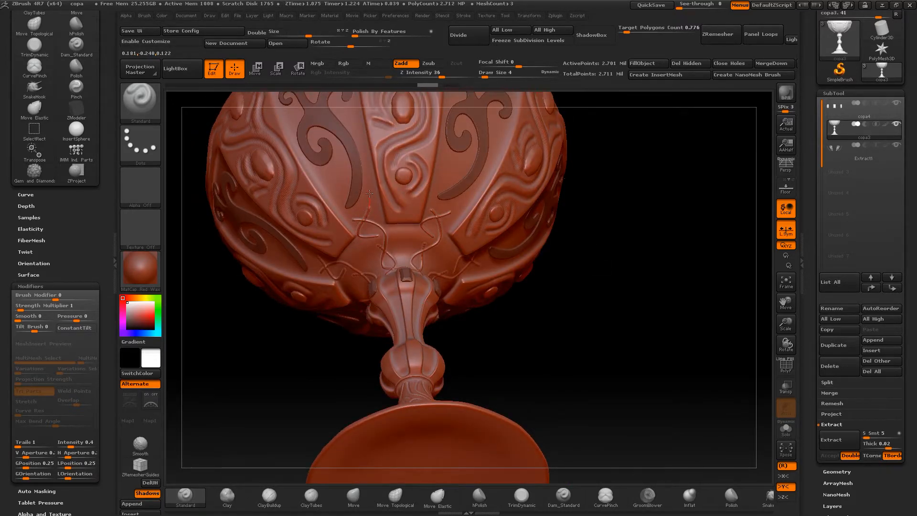
left_click_drag(320, 184, 318, 185)
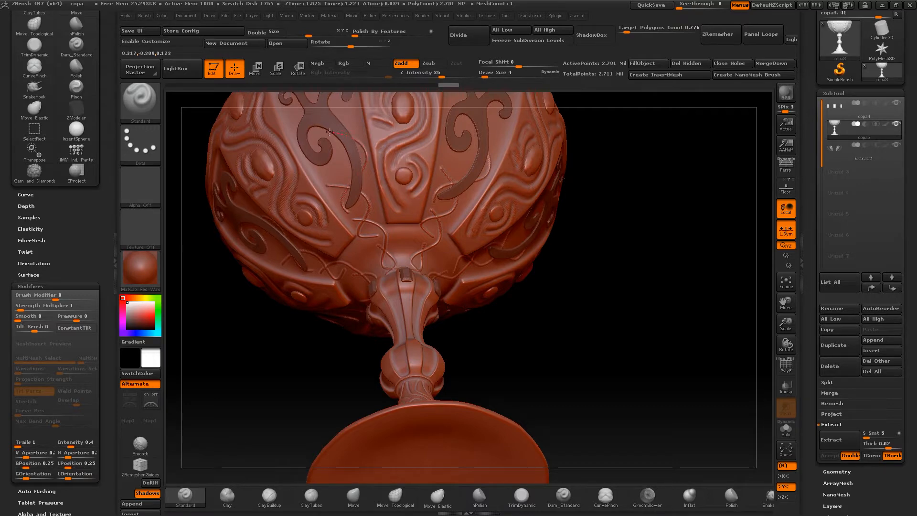
left_click_drag(292, 138, 290, 138)
left_click_drag(345, 106, 345, 105)
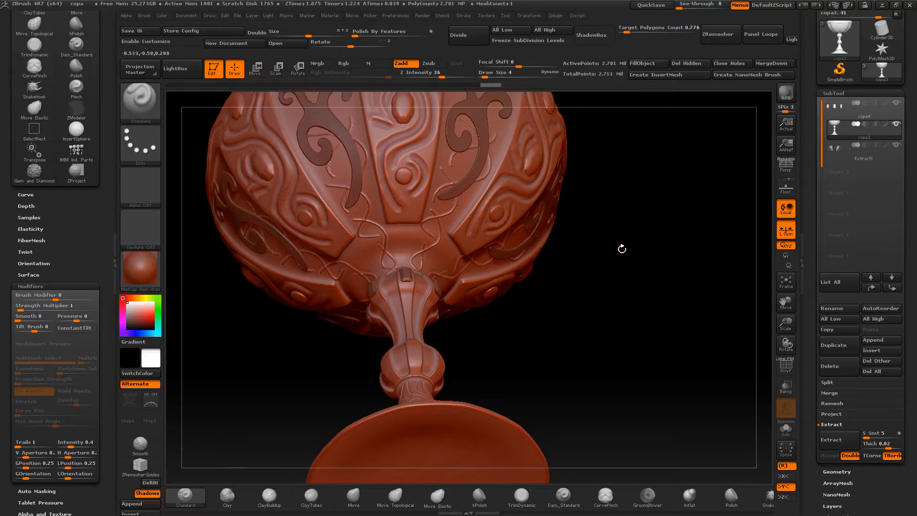
Undo the thin tendrils on the bowl and the groove pattern on the neck.
left_click_drag(621, 252, 608, 332, "alt")
mouse_move(633, 260)
left_mouse_down()
mouse_move(631, 291)
mouse_move(651, 324)
mouse_move(599, 289)
left_mouse_up()
left_click_drag(583, 248, 643, 297, "alt")
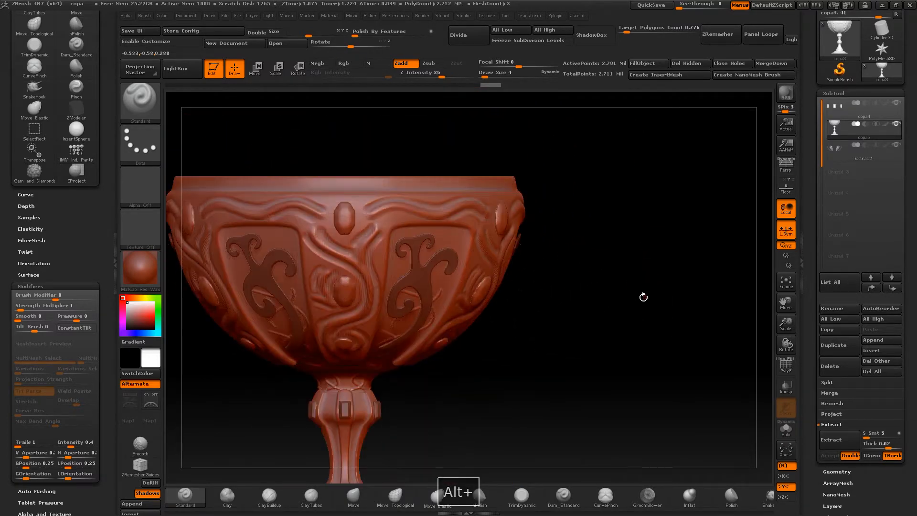
key("ctrl+z")
key("ctrl+z")
key("ctrl+z")
key("ctrl+z")
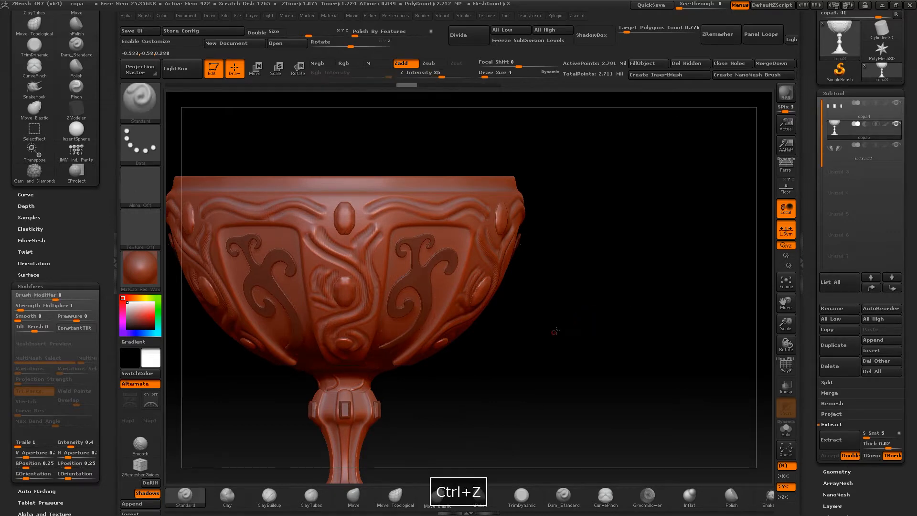
left_click_drag(554, 332, 561, 293)
key("ctrl+z")
Undo all the grooves carved on the goblet's foot, keeping the scroll ornament on the flared lower stem.
left_click_drag(537, 357, 616, 292, "alt")
left_click_drag(782, 324, 550, 294)
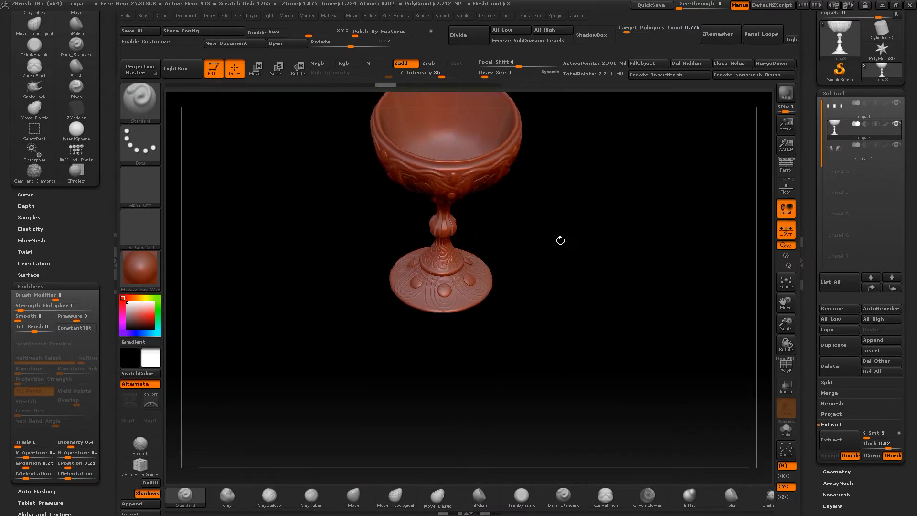
key("ctrl+z")
key("ctrl+z")
key("ctrl+z")
key("ctrl+z")
mouse_move(559, 258)
left_mouse_down()
mouse_move(573, 206)
mouse_move(547, 282)
mouse_move(548, 265)
left_mouse_up()
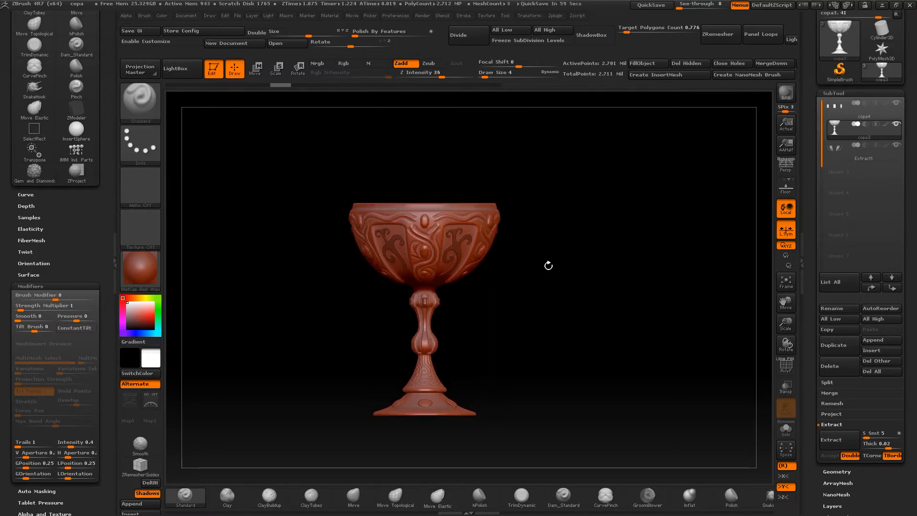
left_click_drag(559, 294, 528, 265)
left_click_drag(788, 319, 770, 363)
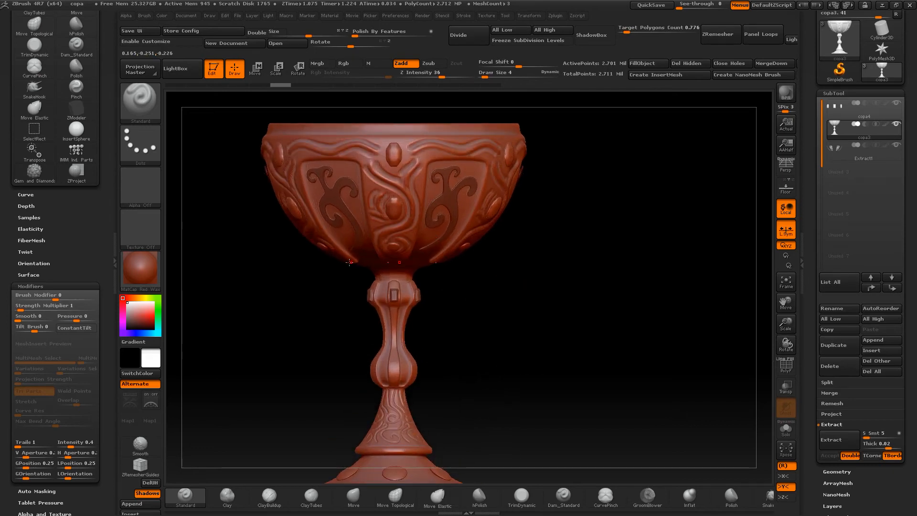